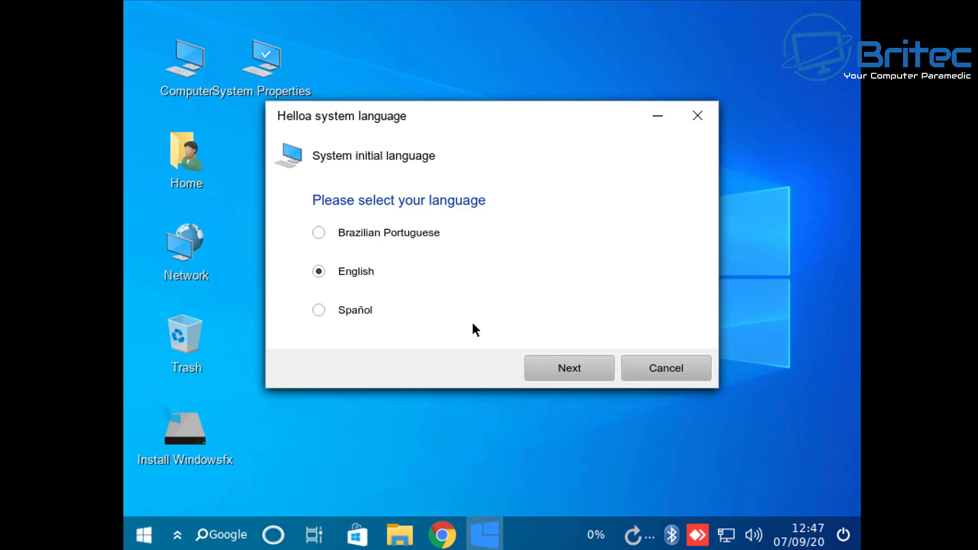
Open the desktop's right-click menu to view its actions, then dismiss it
right_click(460, 453)
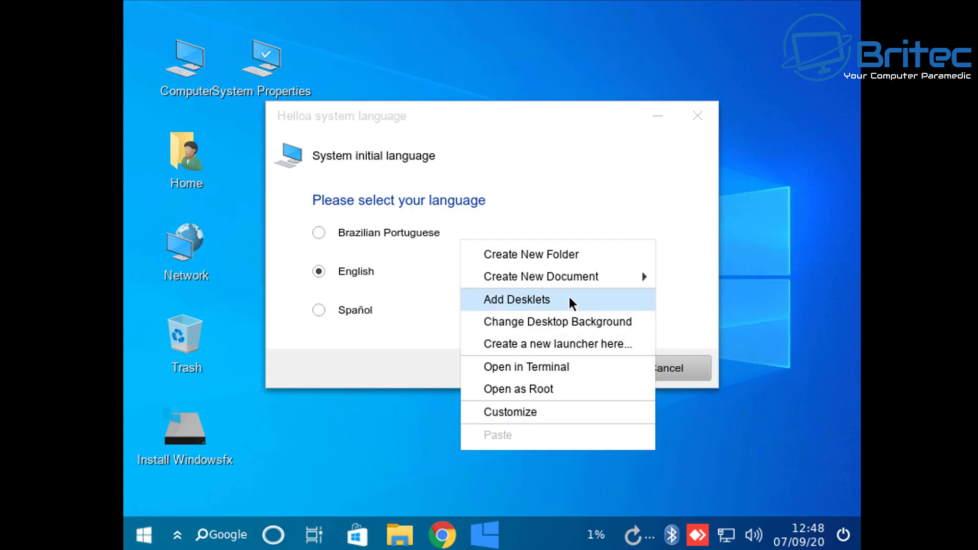
left_click(345, 431)
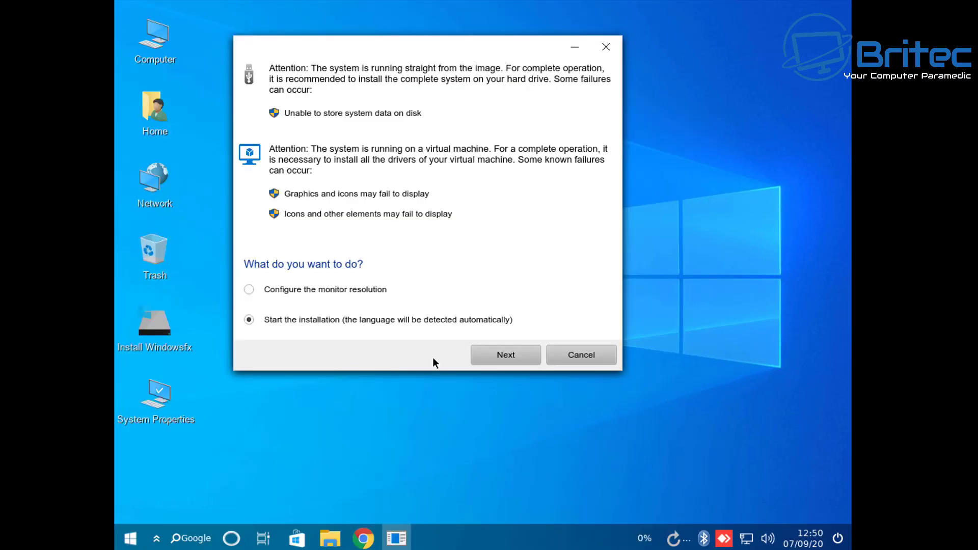
Launch the installer, choose British English (United Kingdom) as its language, and continue to Location
left_click(506, 356)
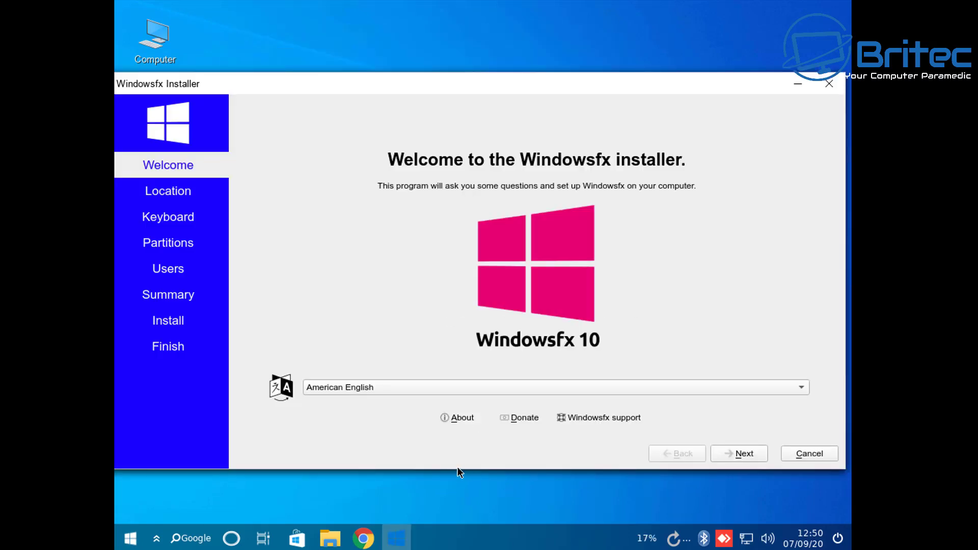
left_click(802, 390)
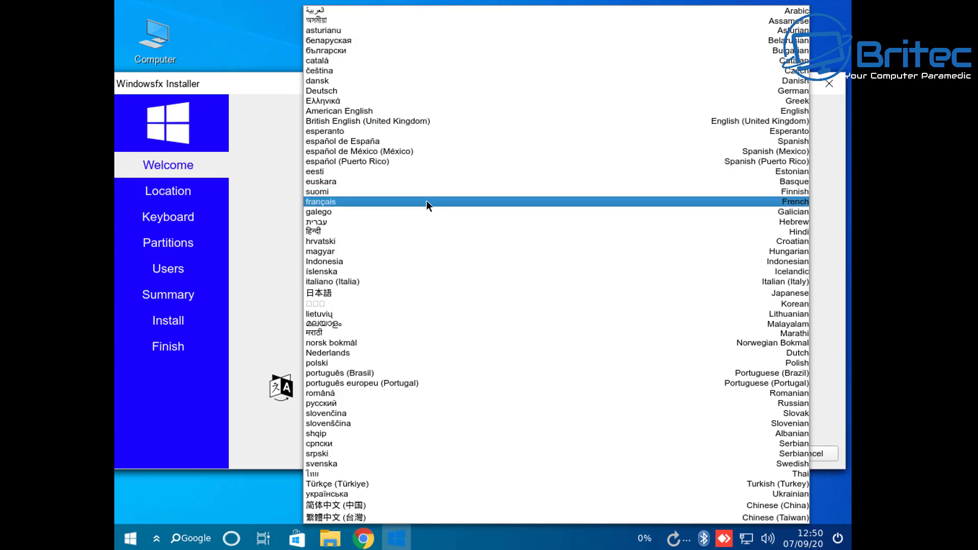
left_click(371, 124)
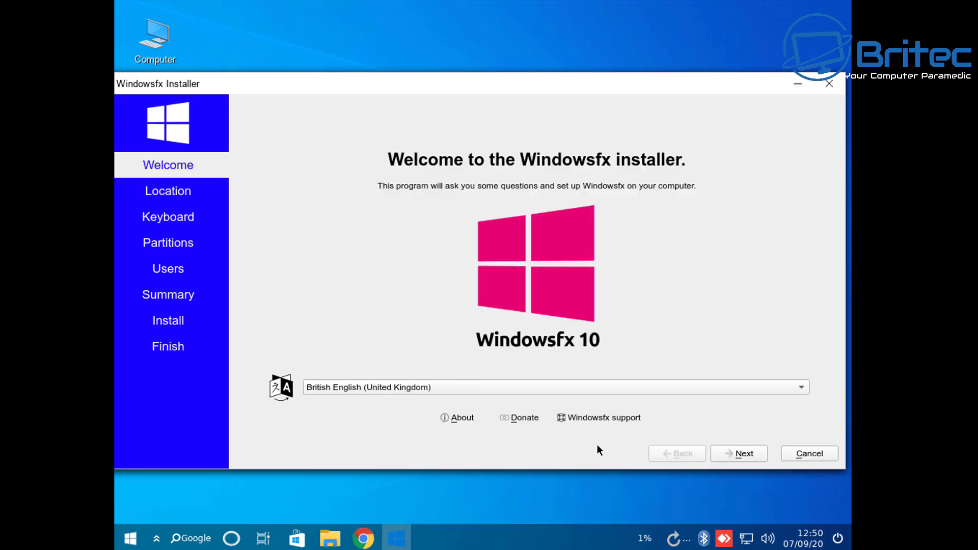
left_click(746, 454)
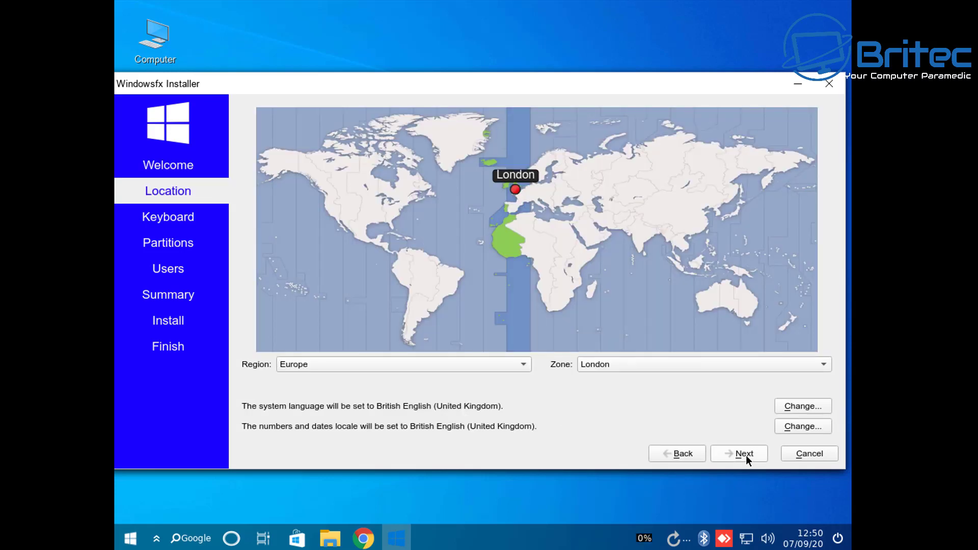
Accept Europe/London and the UK keyboard, then choose Erase disk with the boot loader on the Master Boot Record
left_click(745, 454)
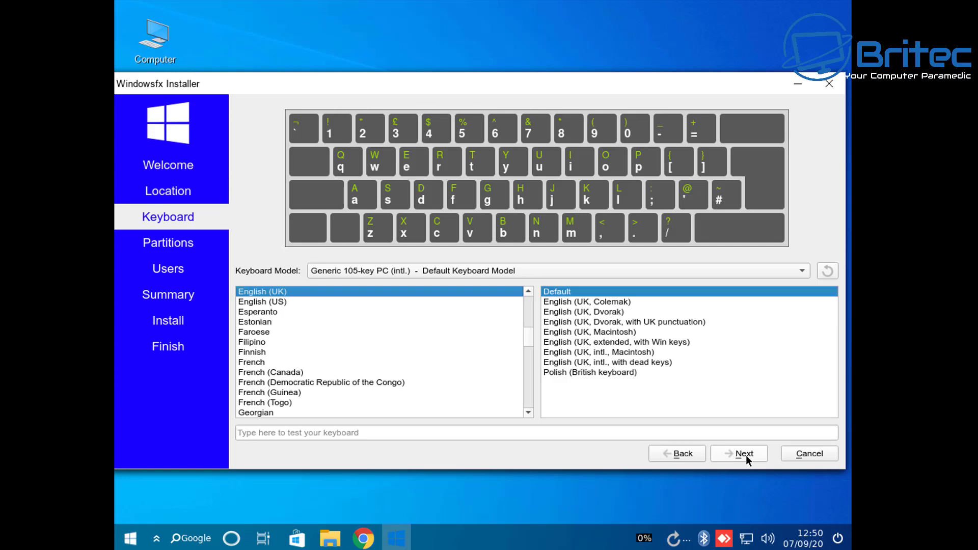
left_click(746, 454)
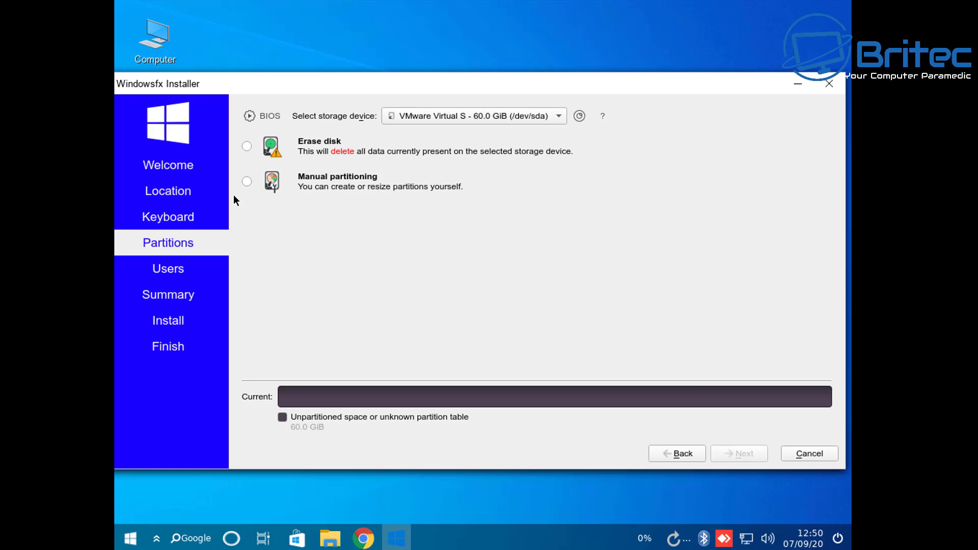
left_click(247, 147)
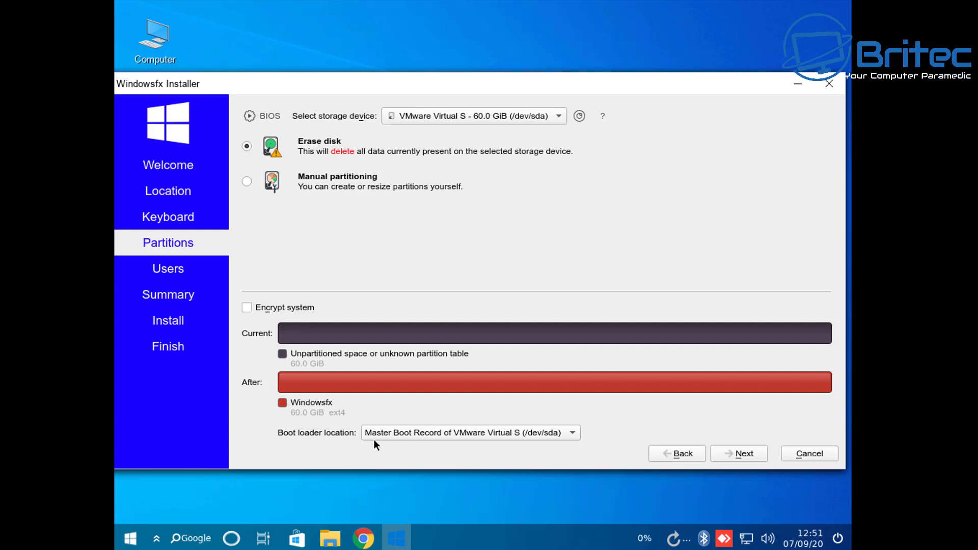
left_click(569, 433)
left_click(569, 433)
Enter the user's name and change the computer name to end in -PC
left_click(744, 453)
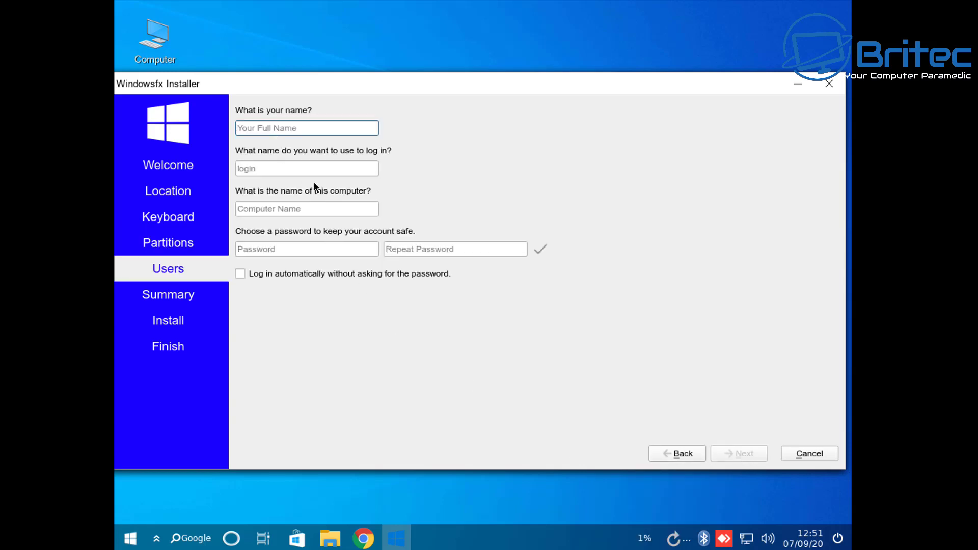
type("Britec")
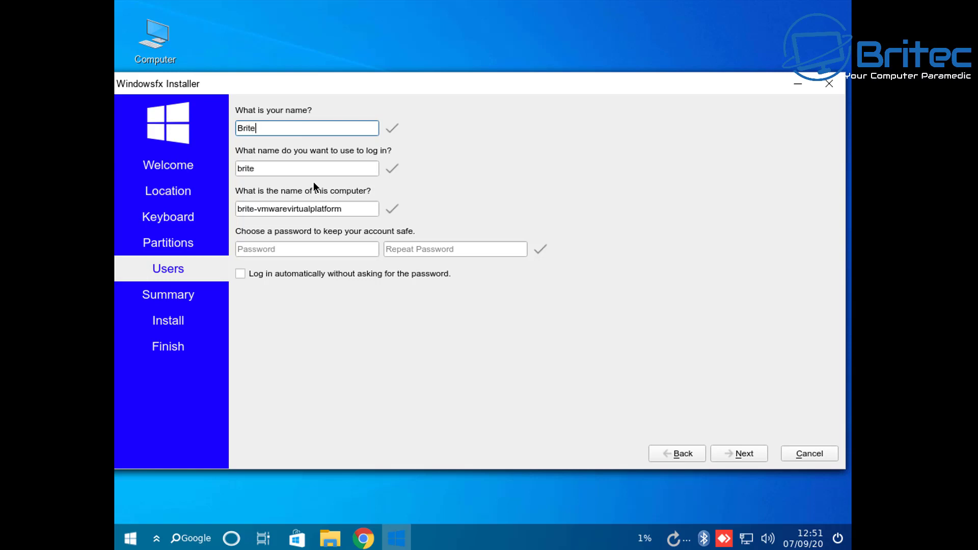
left_click(360, 210)
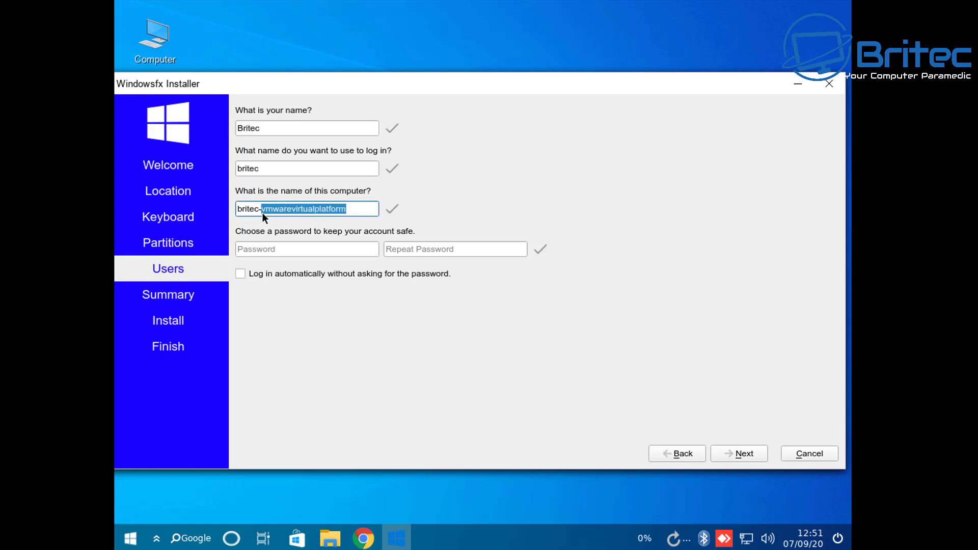
type("PC")
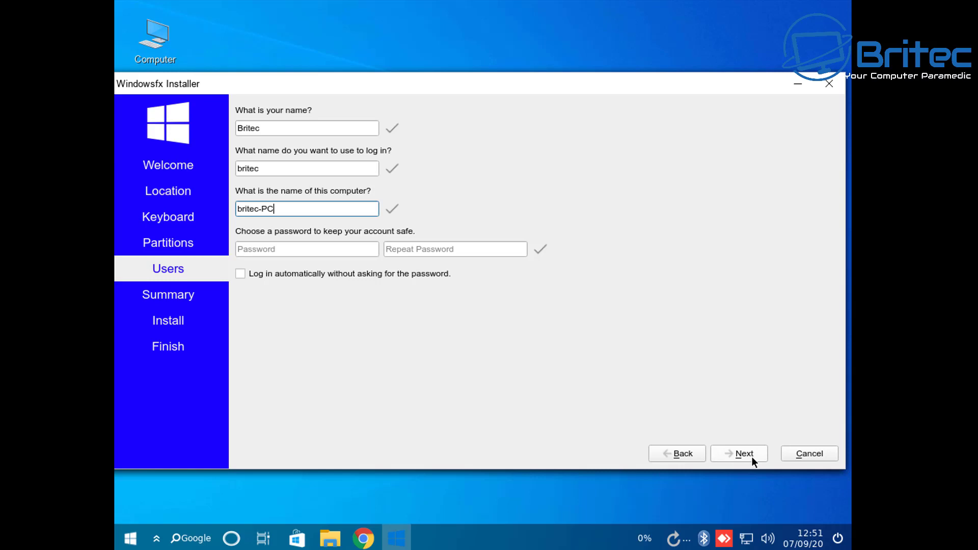
Enable automatic login, enter the account password twice, and continue to the summary
left_click(240, 274)
left_click(267, 249)
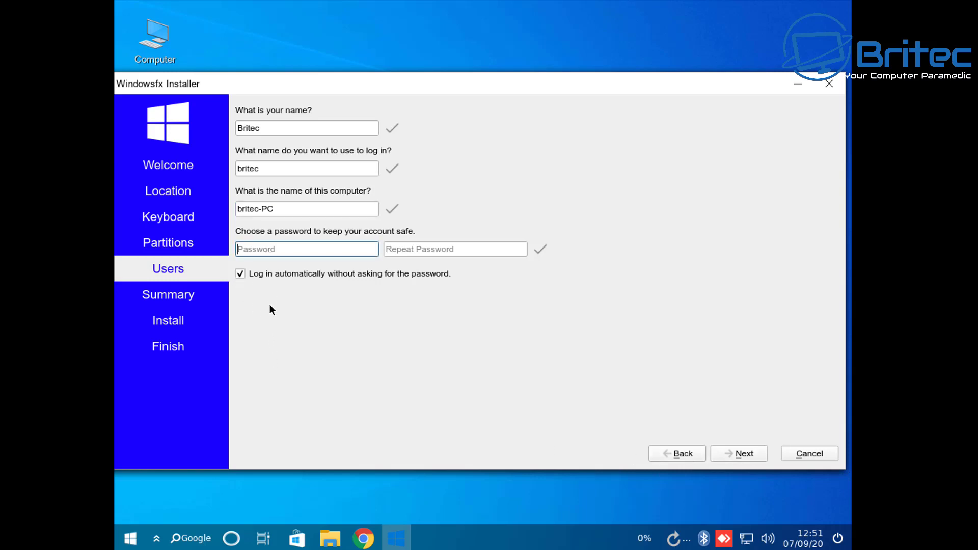
type("1234")
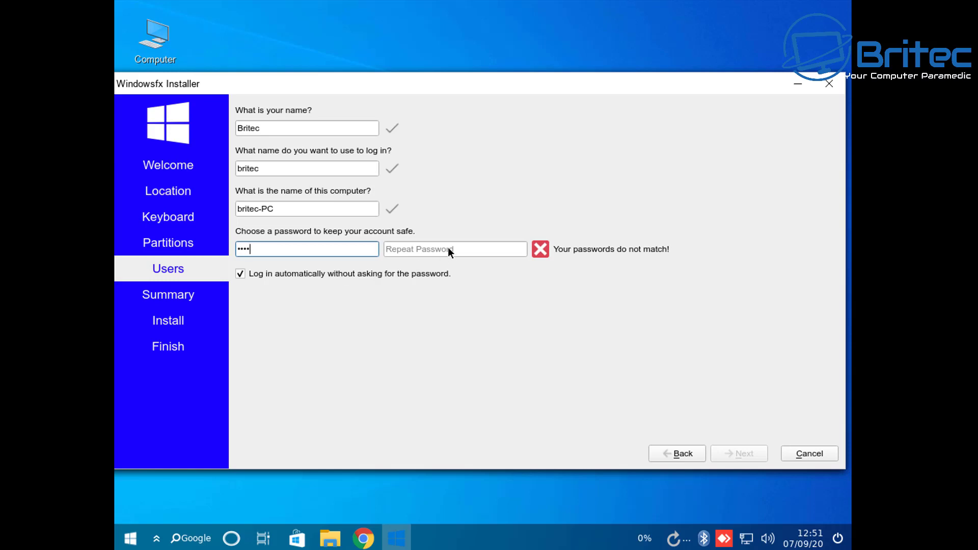
left_click(448, 247)
type("1234")
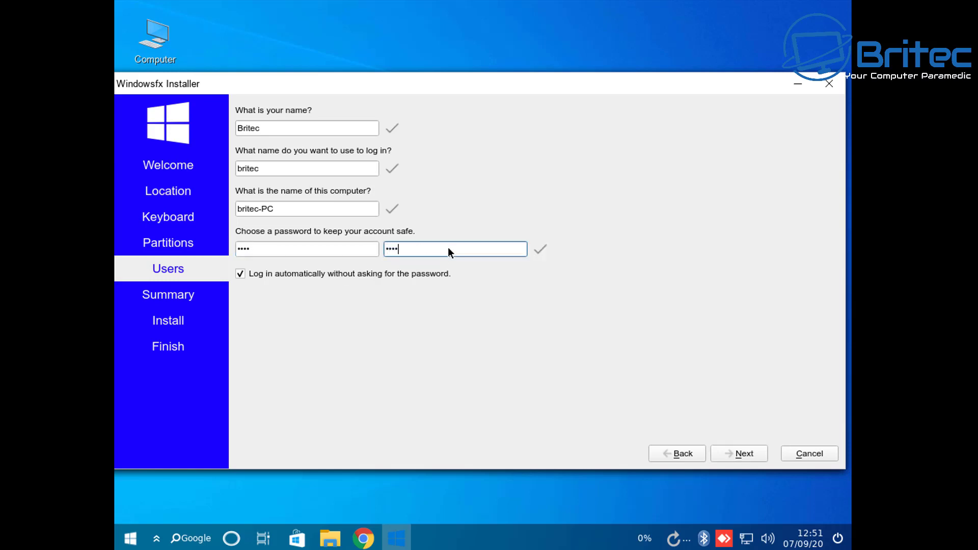
left_click(738, 454)
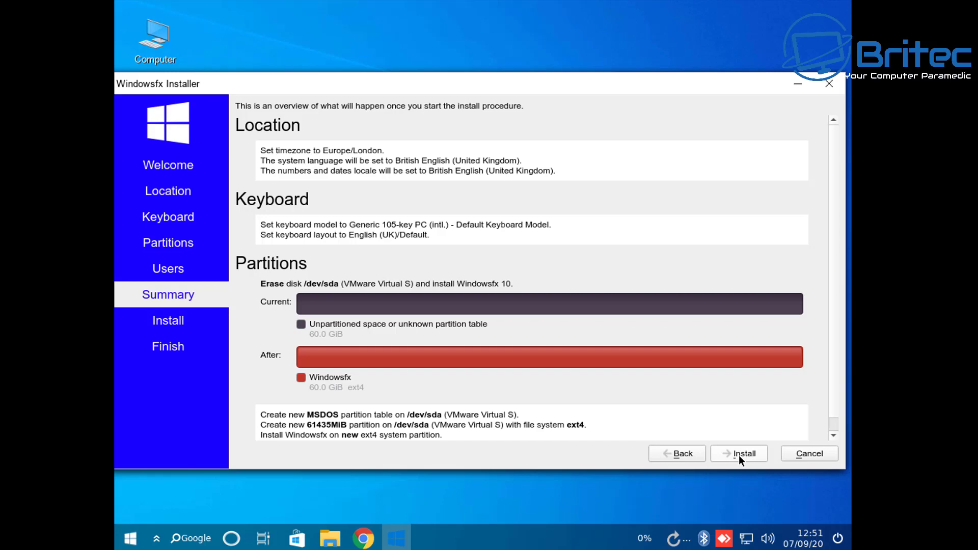
Start the installation and confirm the disk changes with Install now
left_click(739, 454)
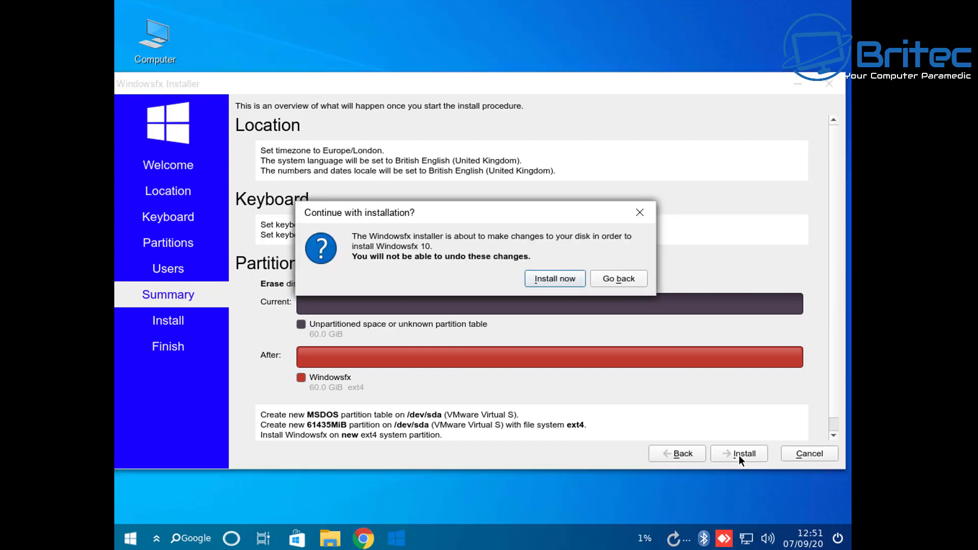
left_click(555, 280)
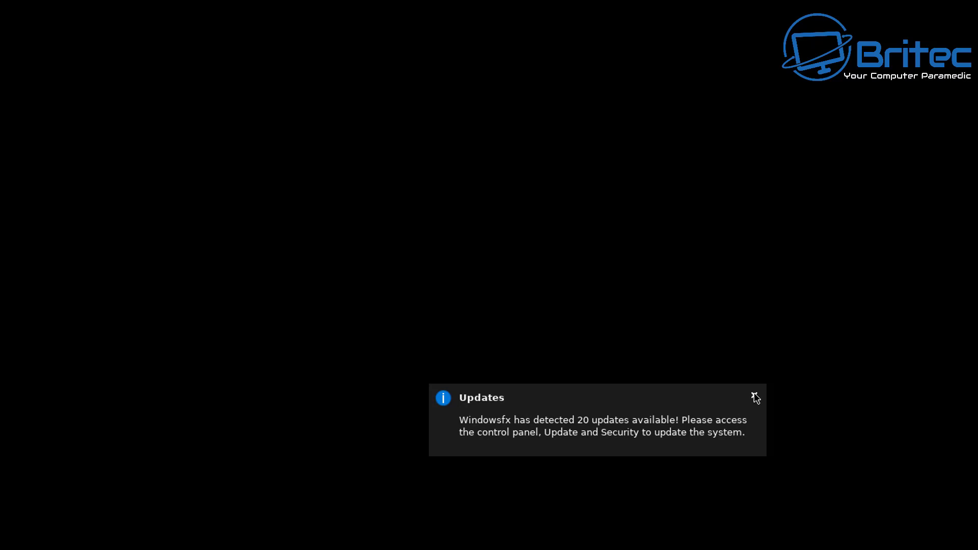
Dismiss the updates notice, authenticate with the administrator password, and close the virtual machine warning
left_click(755, 397)
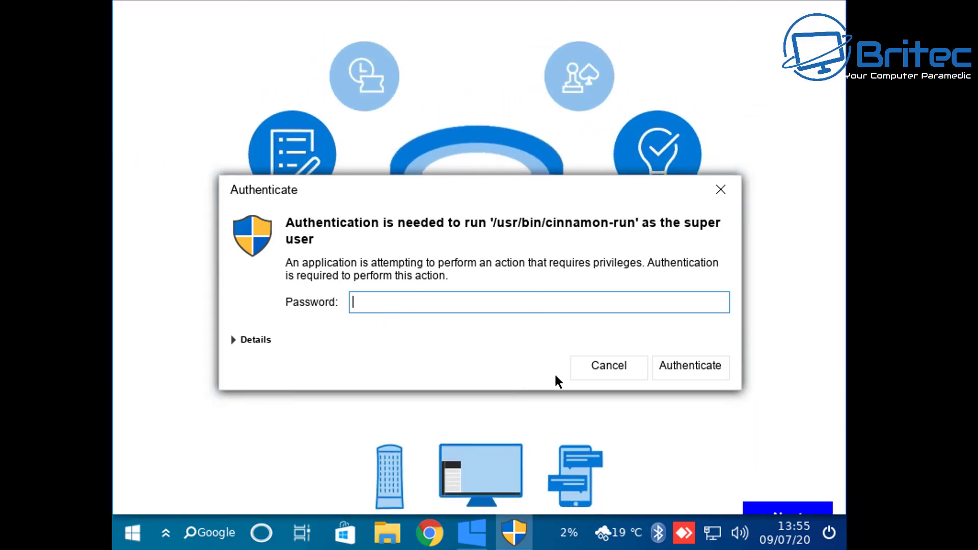
type("****")
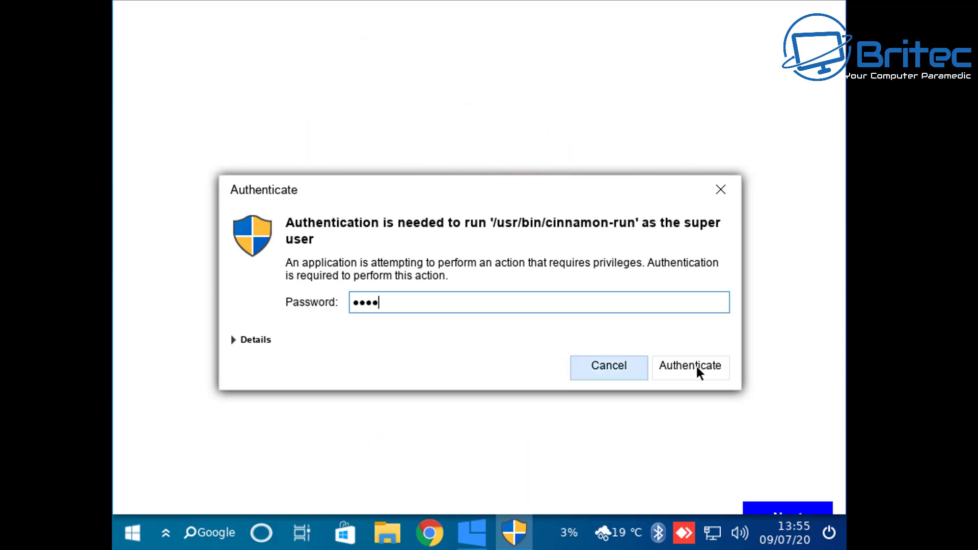
left_click(696, 366)
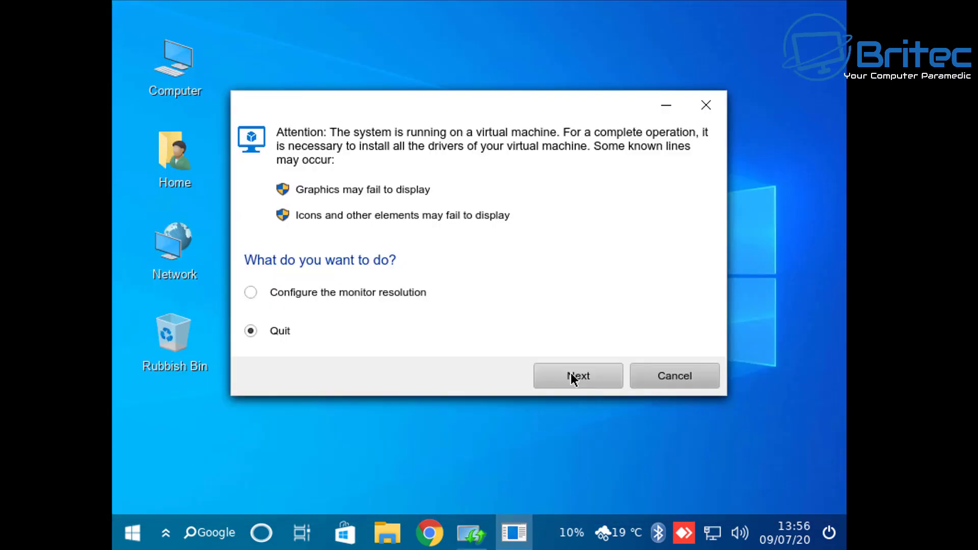
left_click(570, 376)
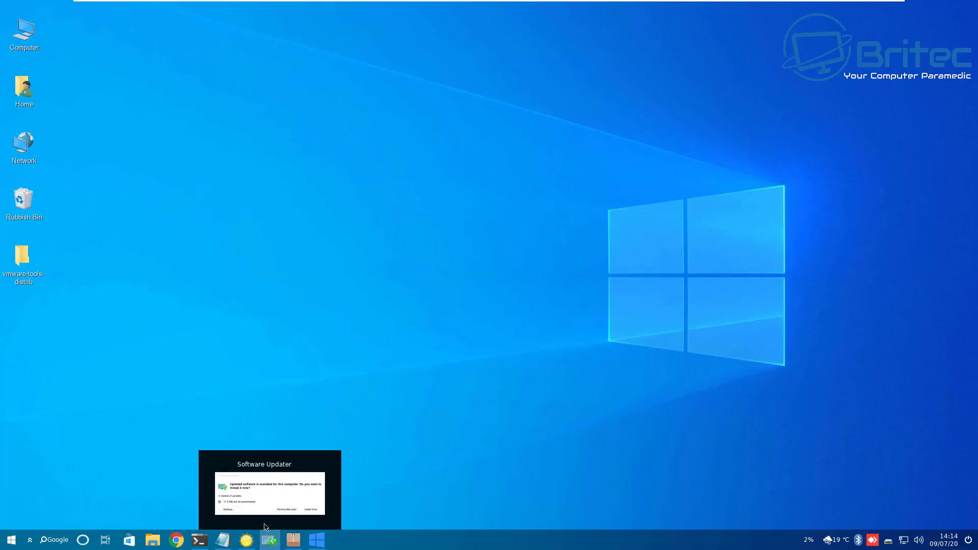
Bring up Software Updater, expand details of the 31.9 MB updates, and close it without installing
left_click(265, 527)
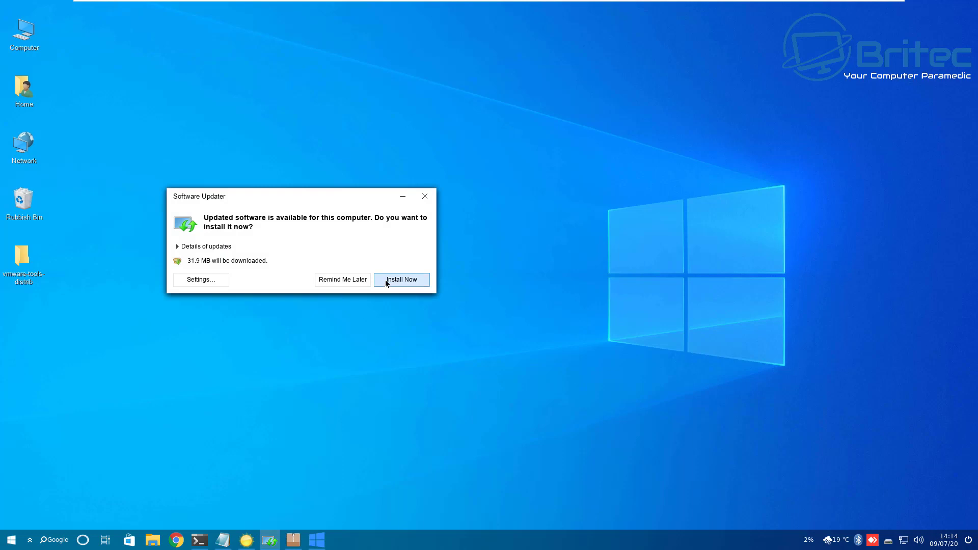
left_click_drag(279, 196, 447, 170)
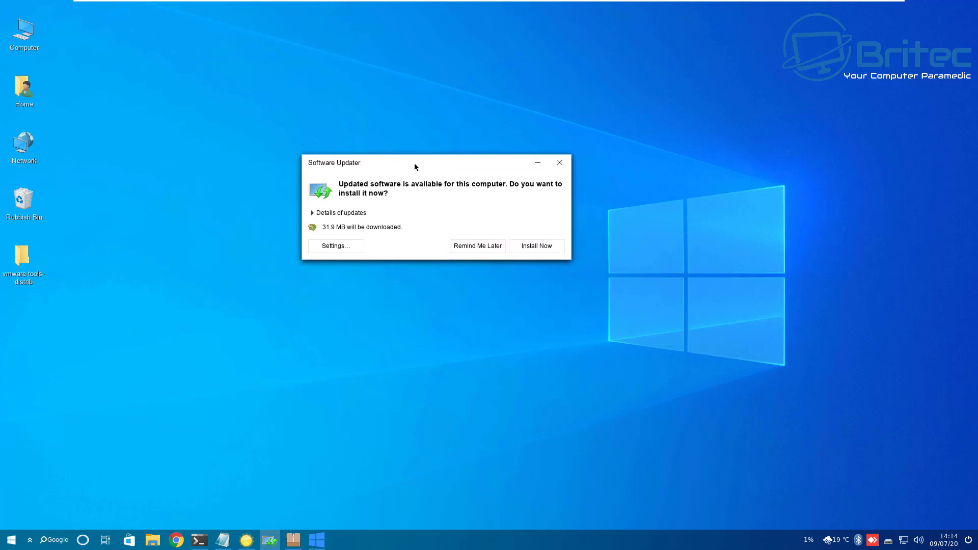
left_click(313, 213)
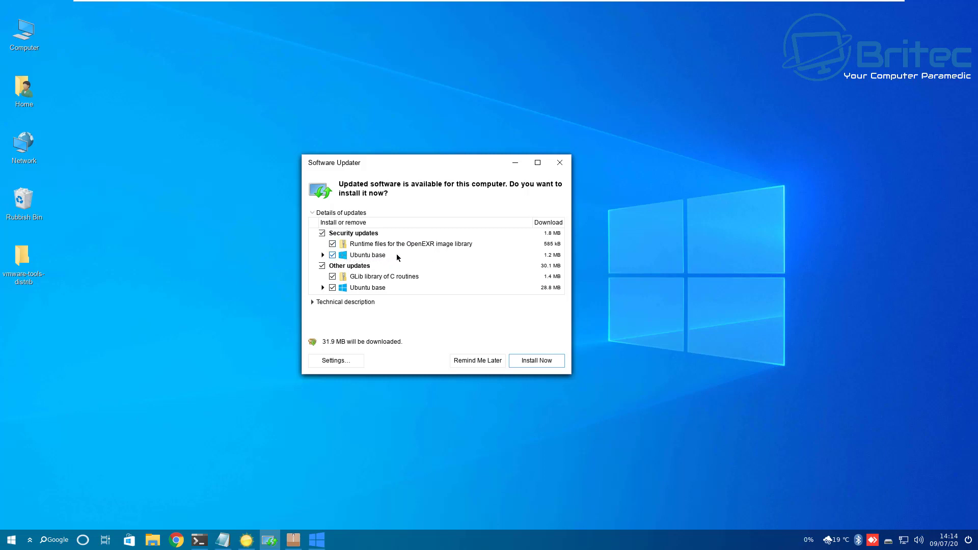
left_click(559, 163)
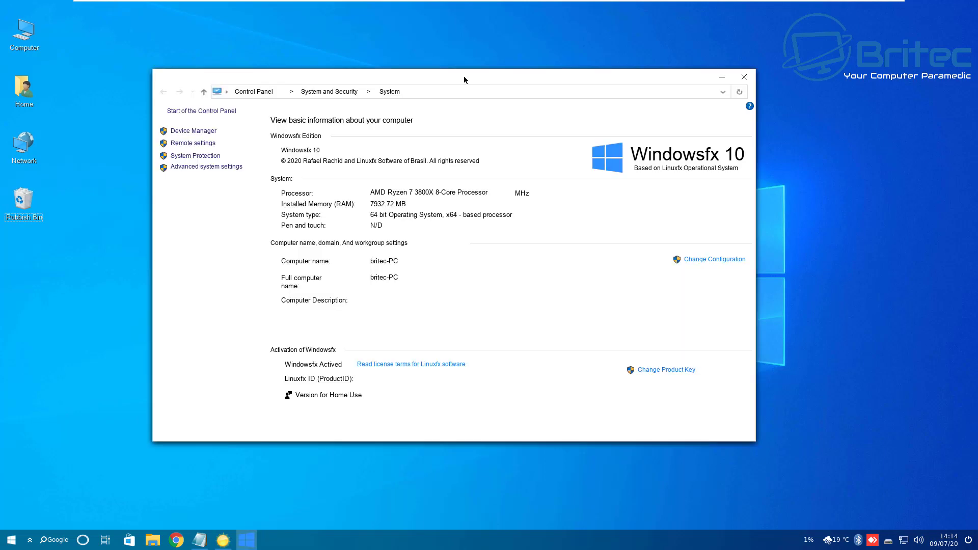
View Déjà Dup's About dialog showing version 40.7, then close the backup tool
left_click_drag(464, 76, 494, 78)
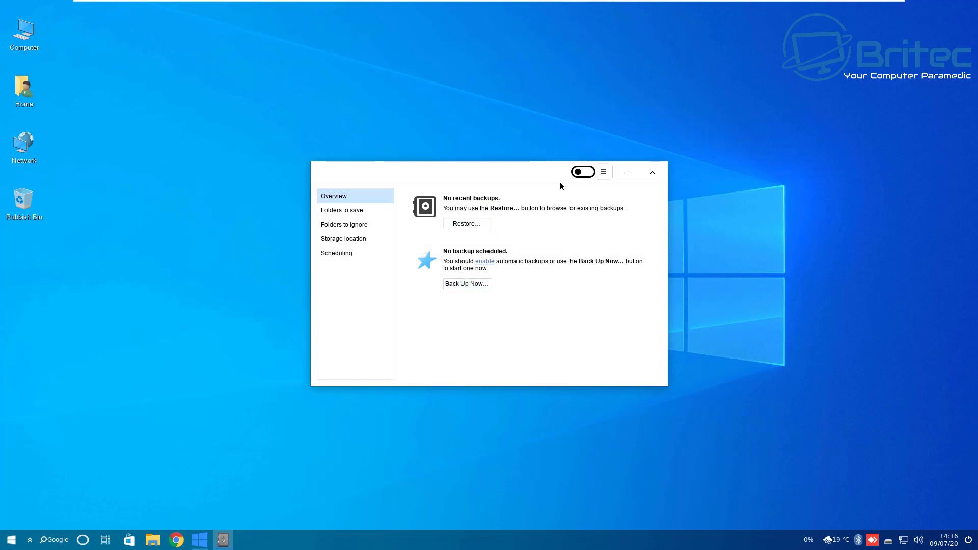
left_click(602, 179)
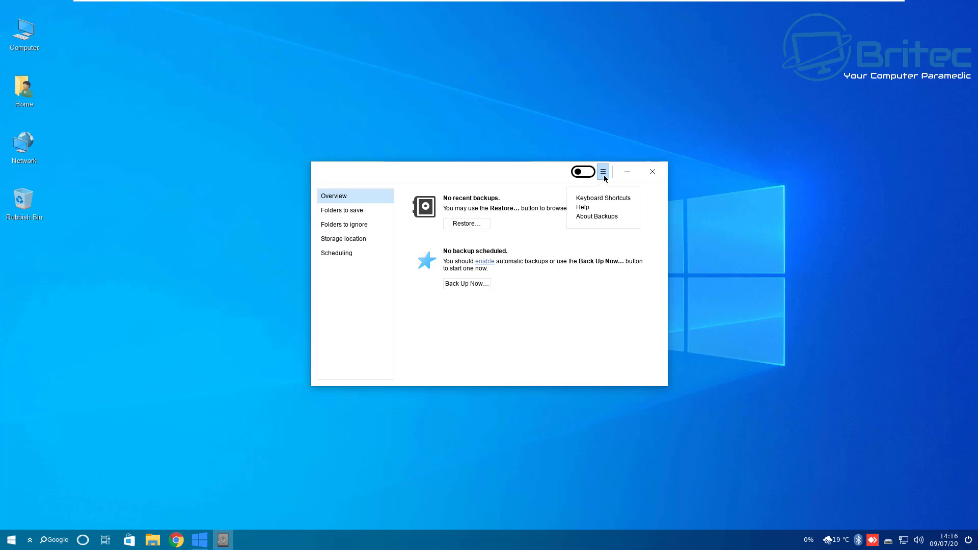
left_click(585, 217)
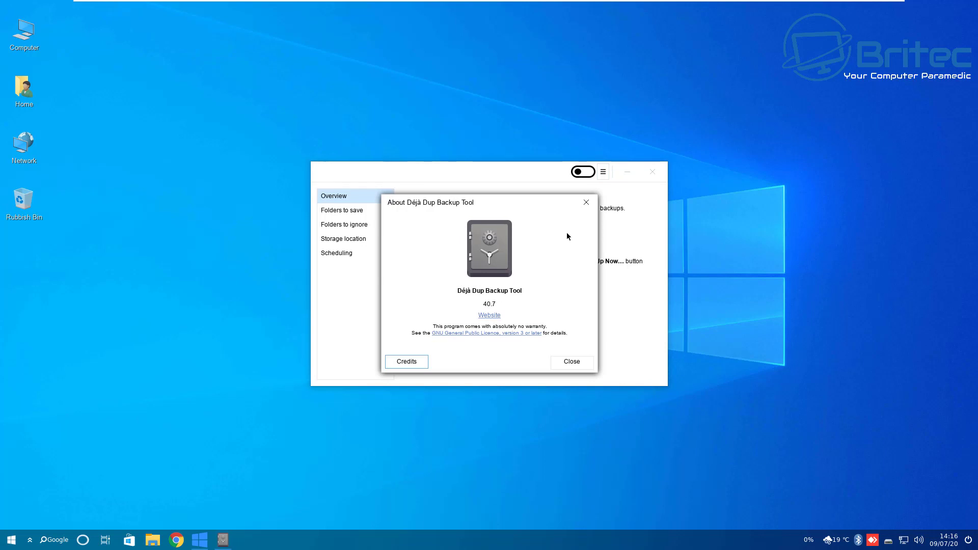
left_click(585, 203)
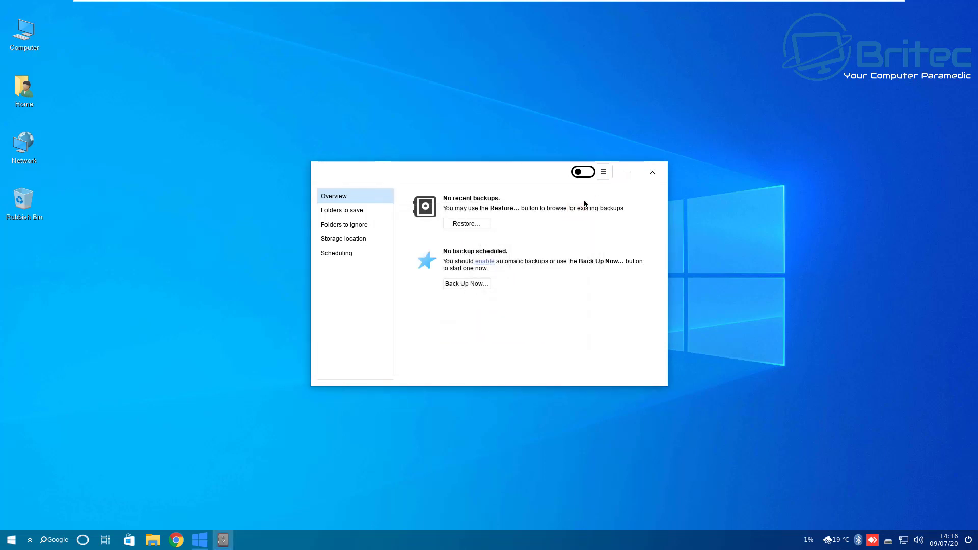
left_click(652, 171)
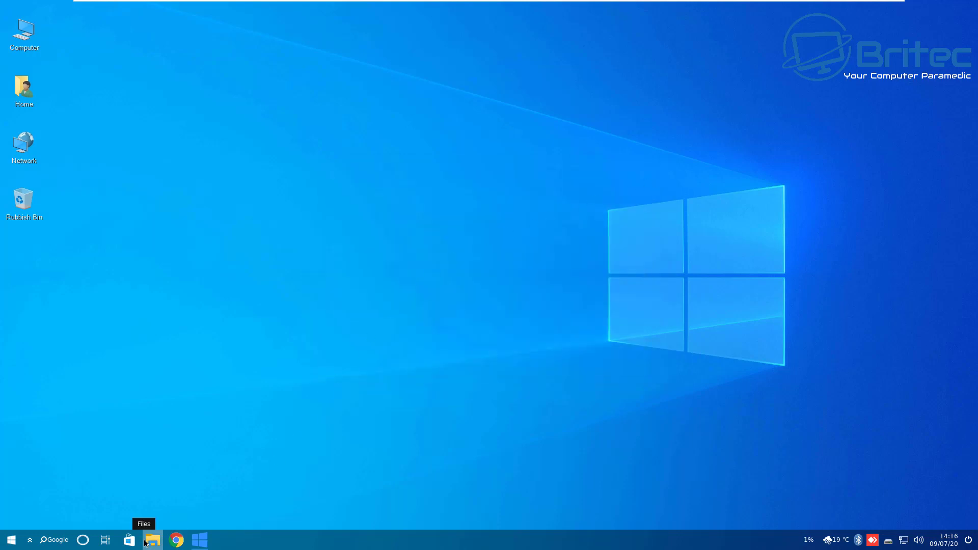
left_click(149, 541)
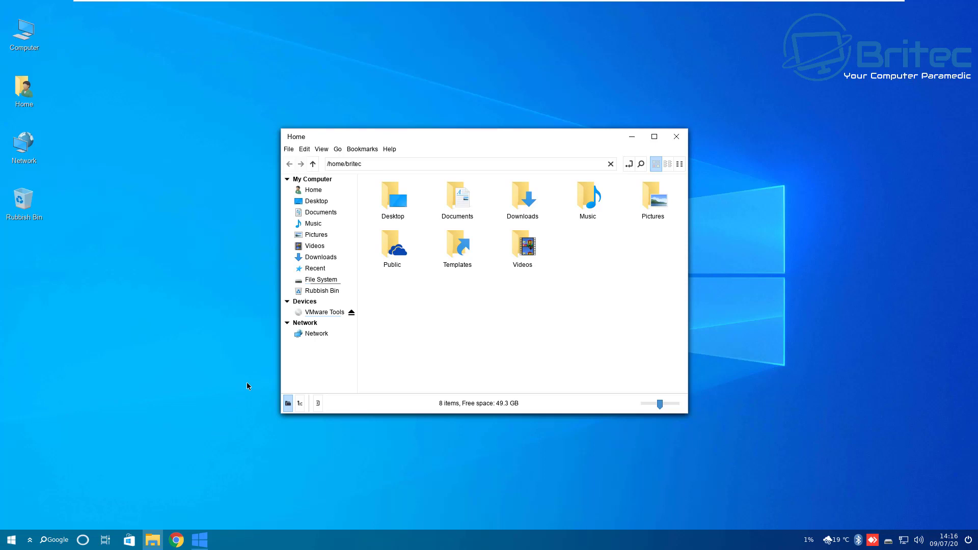
left_click_drag(688, 313, 789, 309)
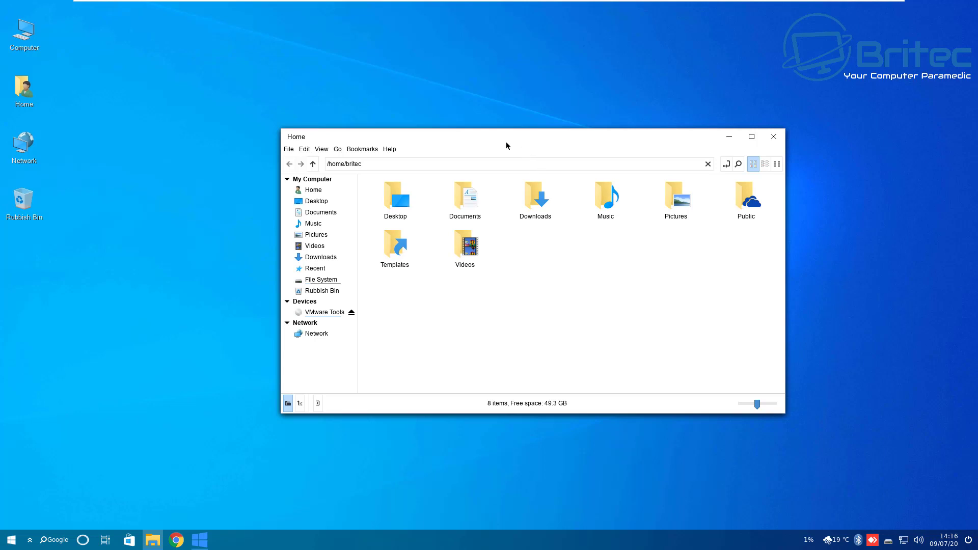
left_click_drag(507, 145, 471, 124)
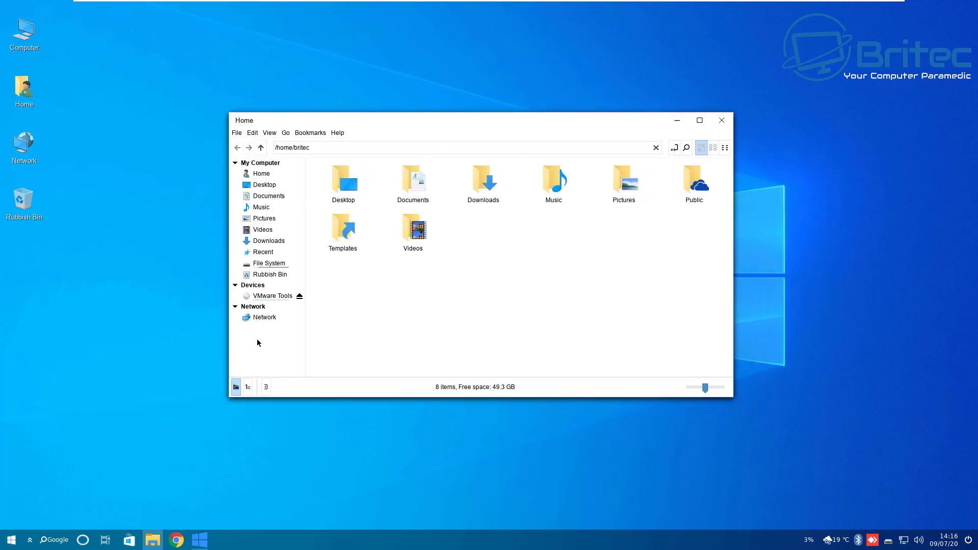
left_click(337, 132)
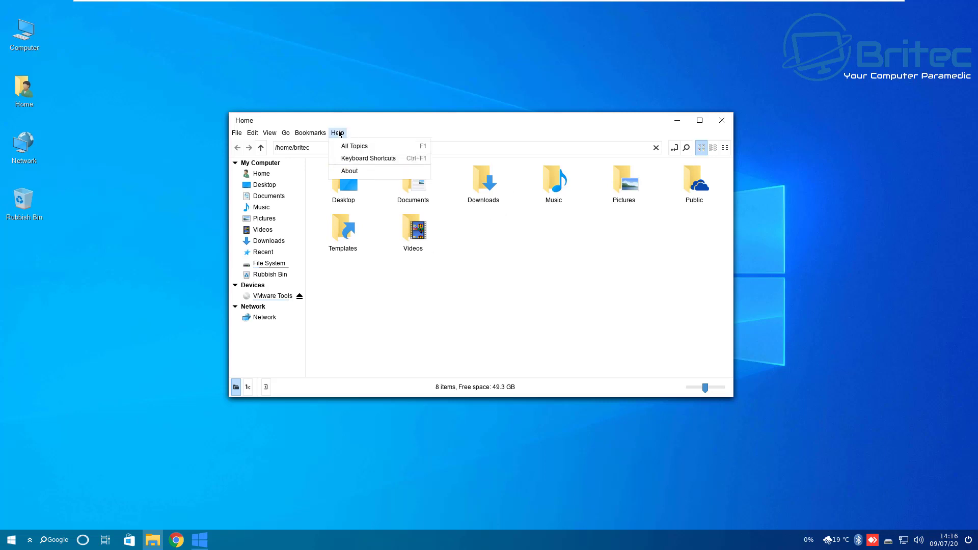
left_click(352, 173)
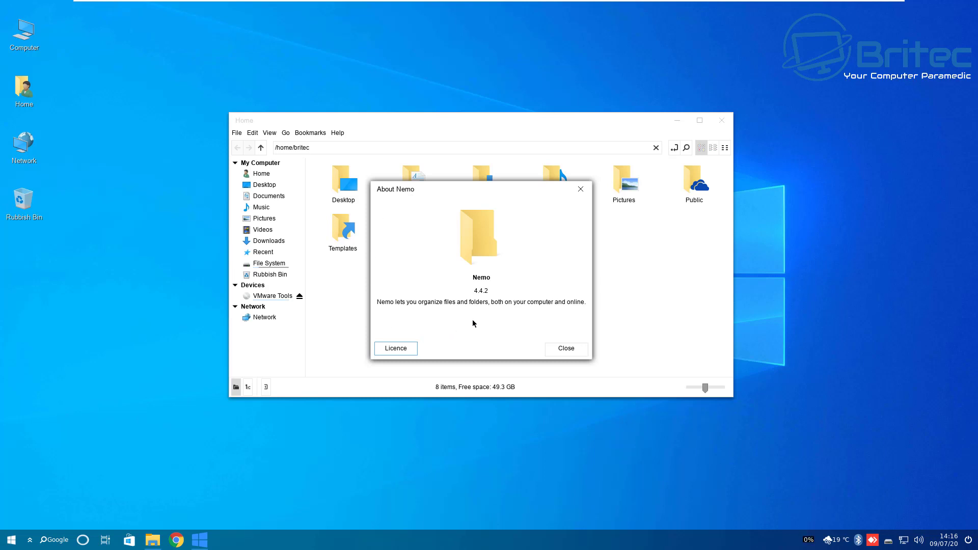
left_click(581, 189)
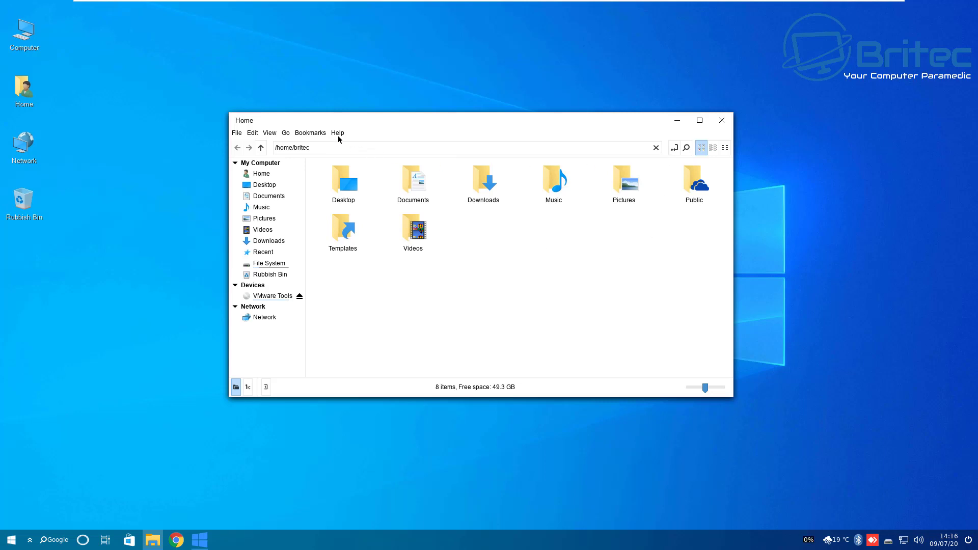
left_click(721, 120)
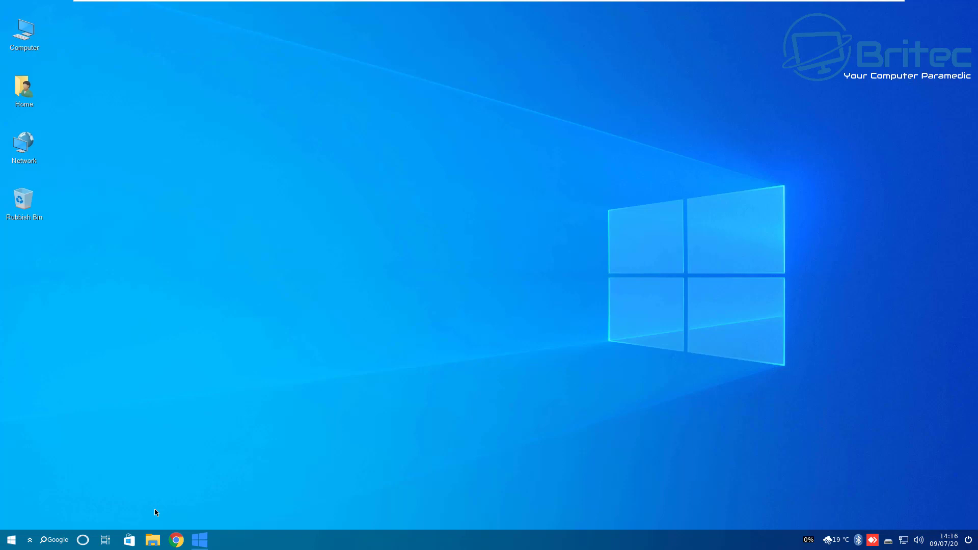
Preview the four workspaces in Task View, then return to Workspace 1's System window
left_click(105, 539)
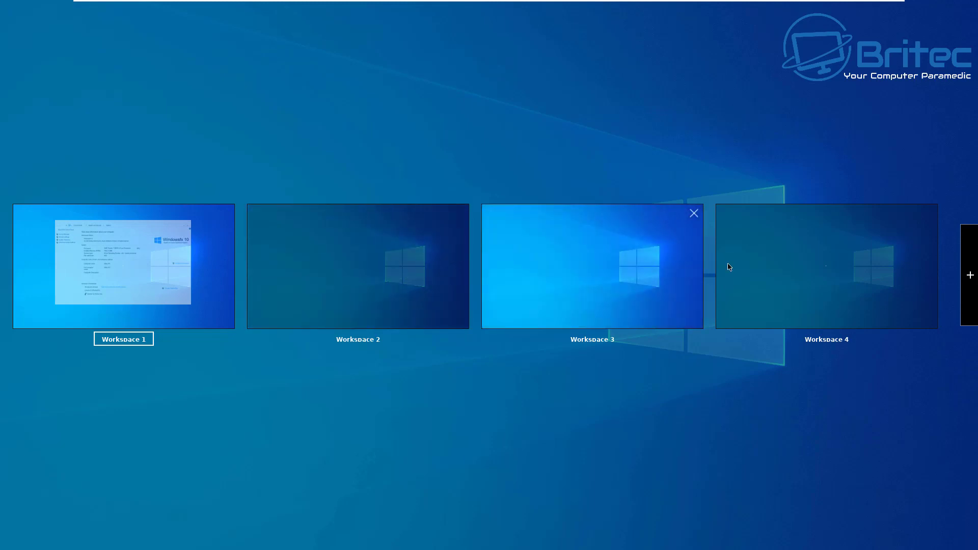
left_click(175, 277)
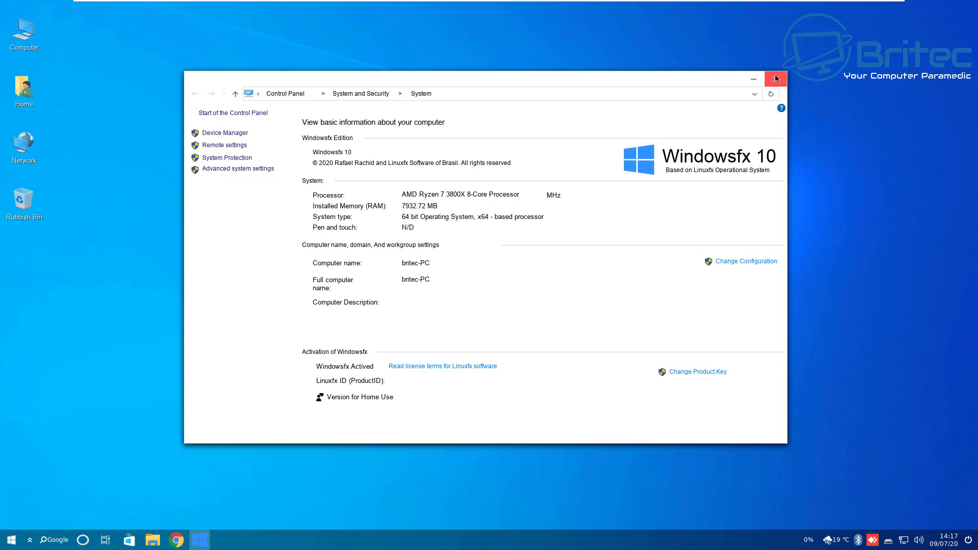
Open System Information and view its Operating System details
left_click(225, 133)
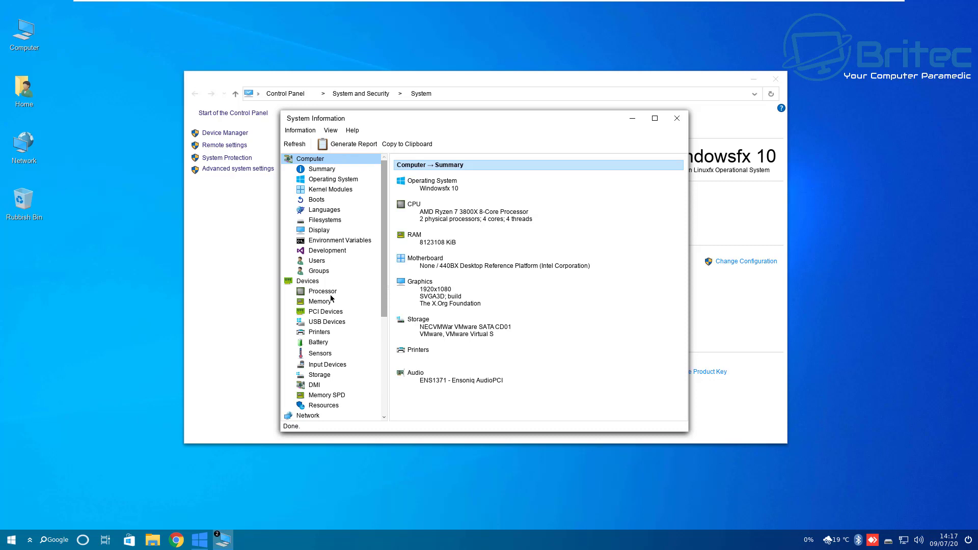
scroll(331, 300, "down", 5)
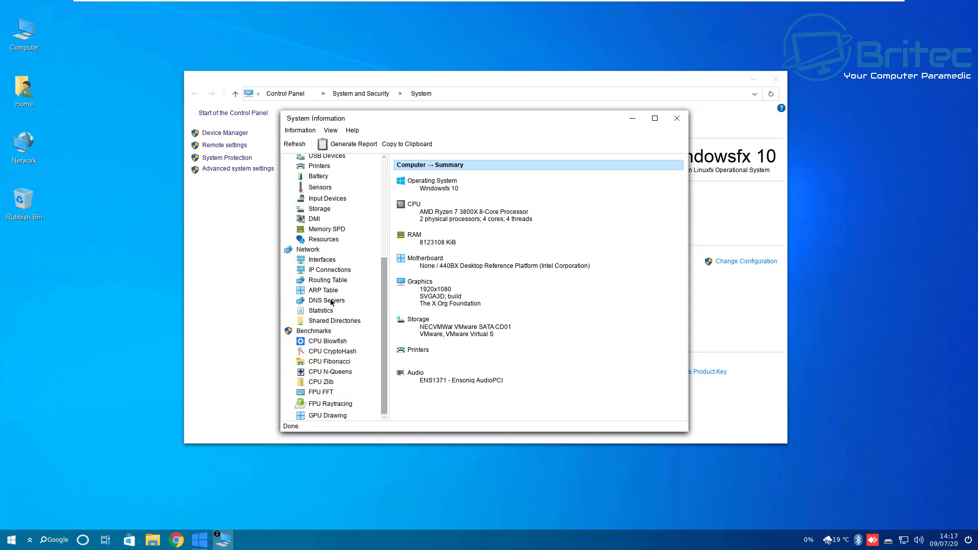
scroll(331, 302, "up", 5)
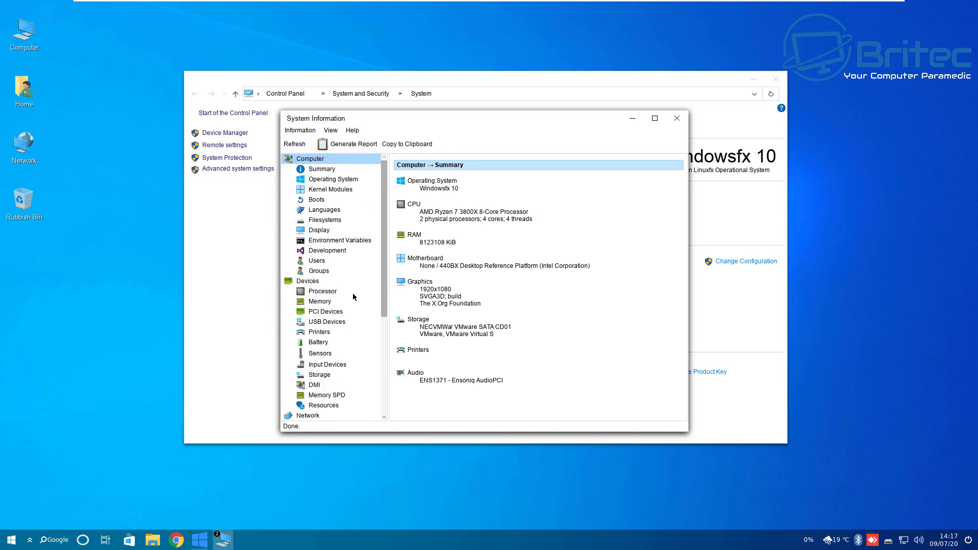
left_click(327, 180)
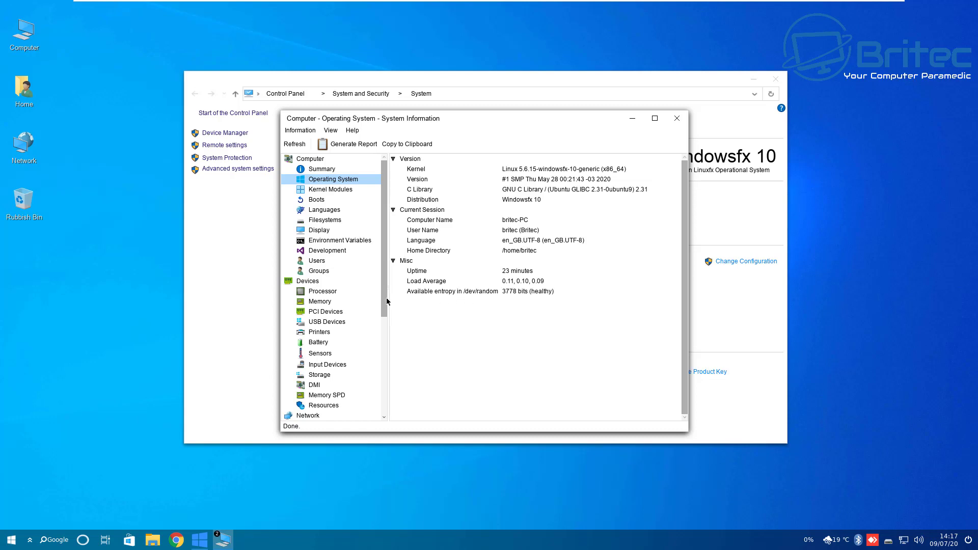
Run the CPU Blowfish benchmark and close the System overview window
scroll(355, 305, "down", 3)
scroll(355, 305, "down", 4)
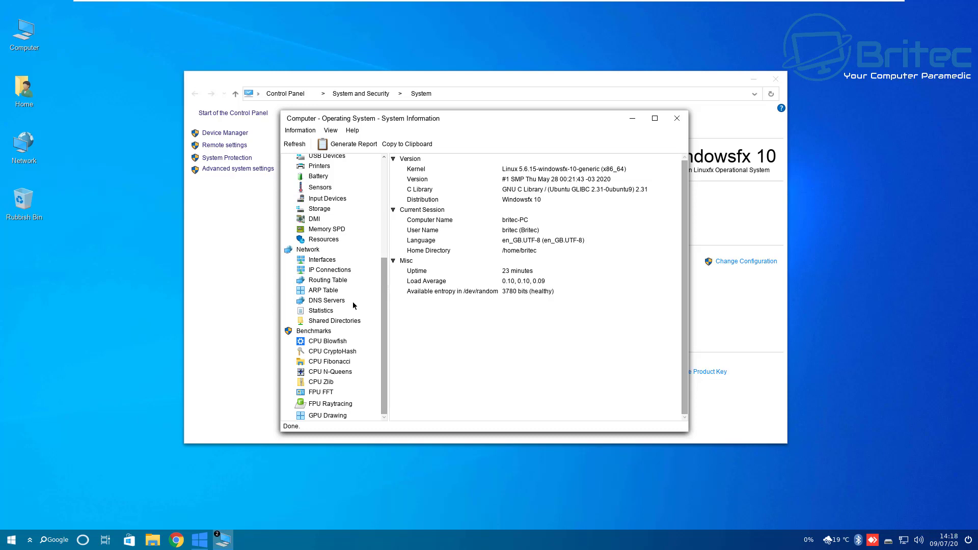
left_click(330, 341)
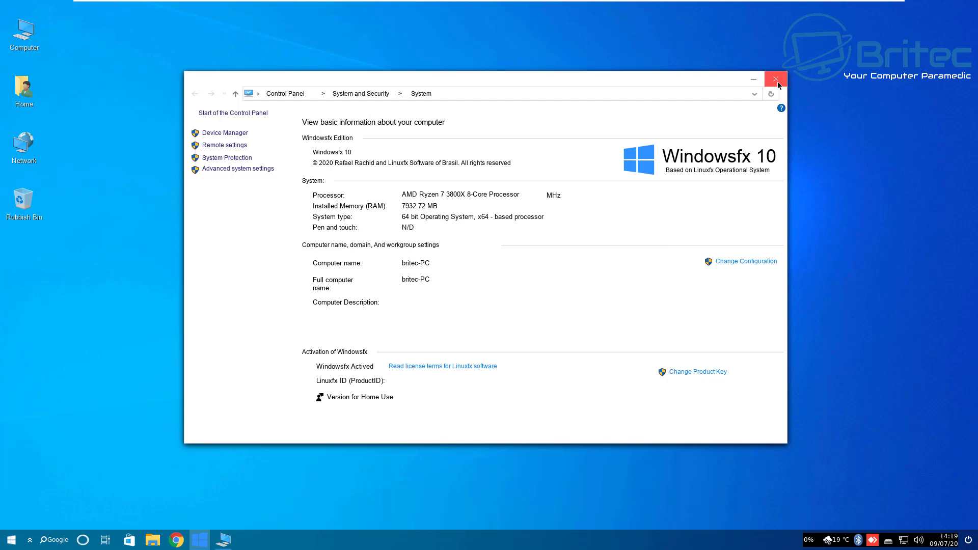
left_click(778, 85)
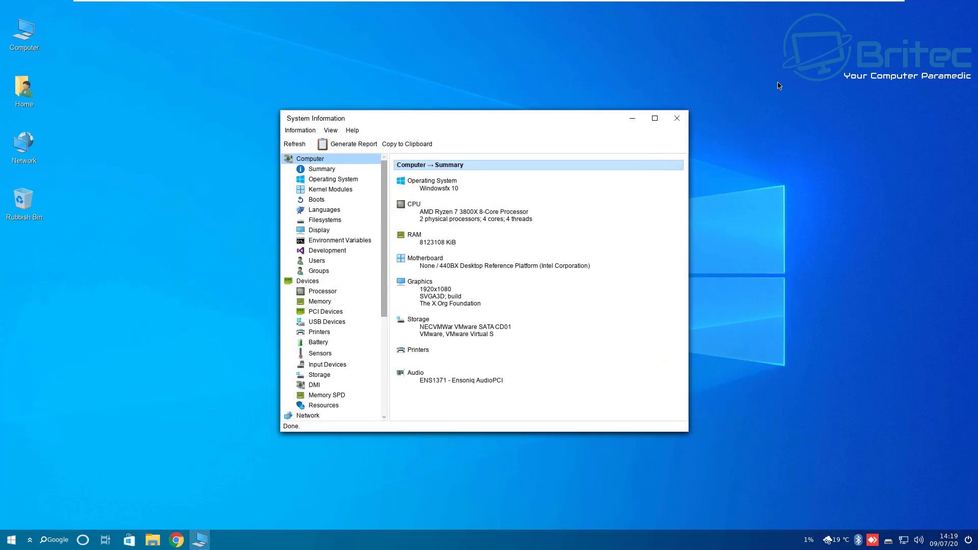
Close the system information tool and open System Settings from the taskbar menu
left_click(683, 115)
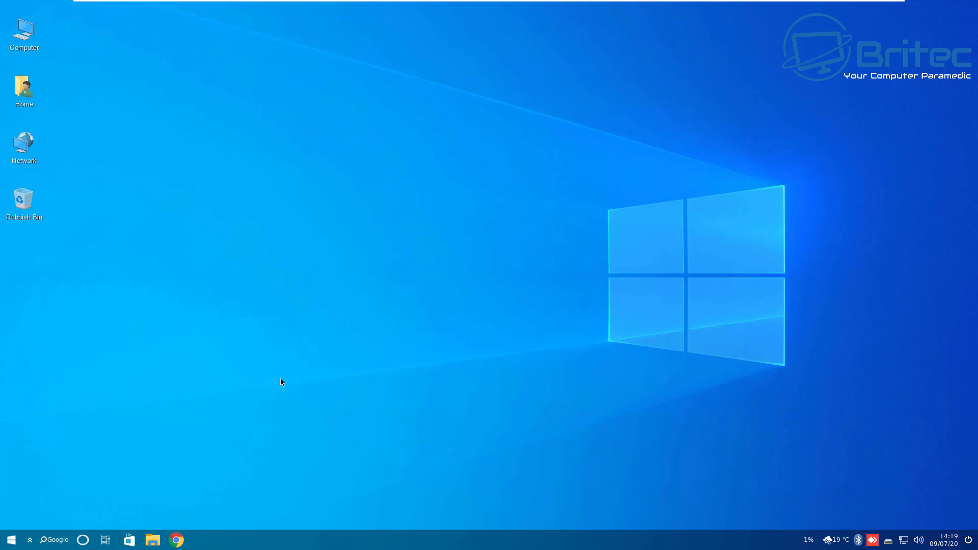
right_click(474, 539)
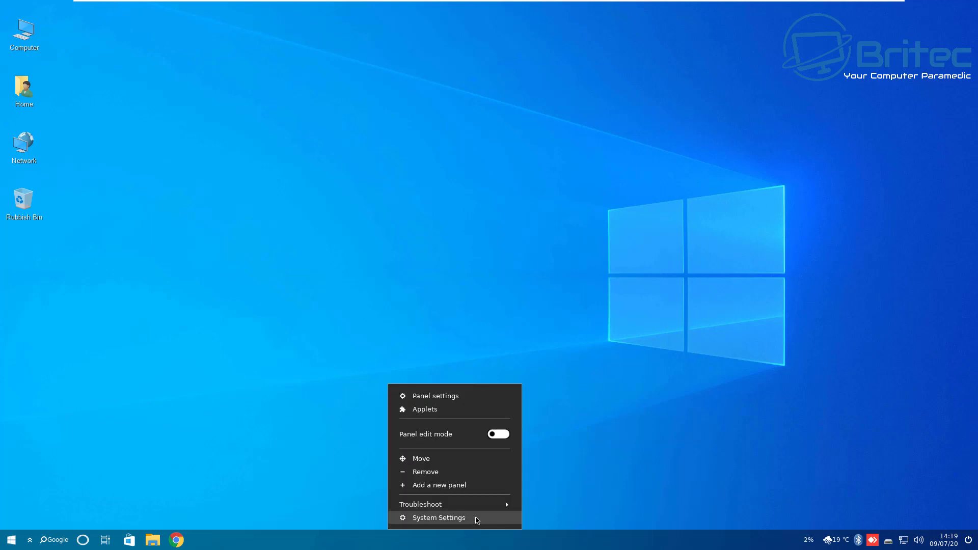
left_click(476, 518)
Enlarge the settings window, set the wallpaper to wintux-night.jpg, and close settings
left_click_drag(505, 117, 506, 103)
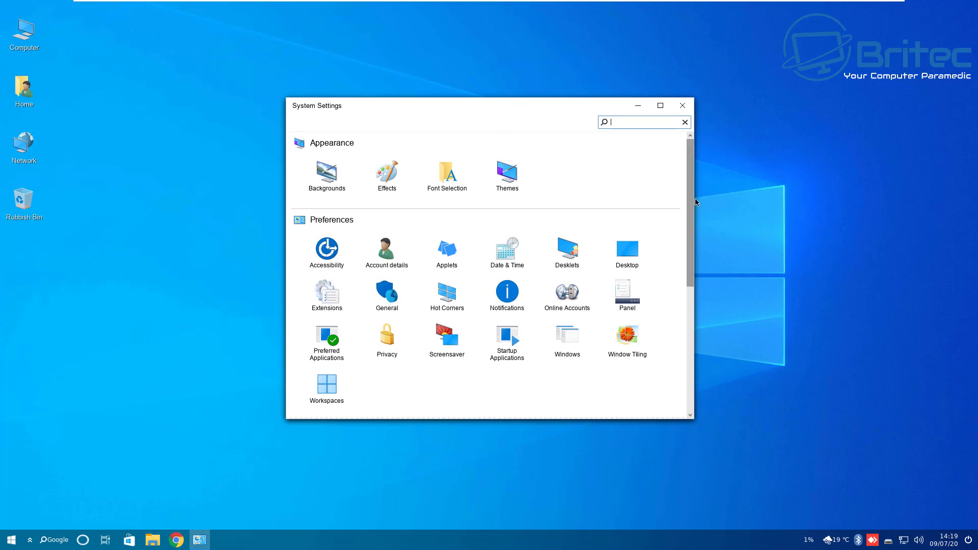
left_click_drag(693, 198, 889, 216)
left_click_drag(652, 114, 550, 111)
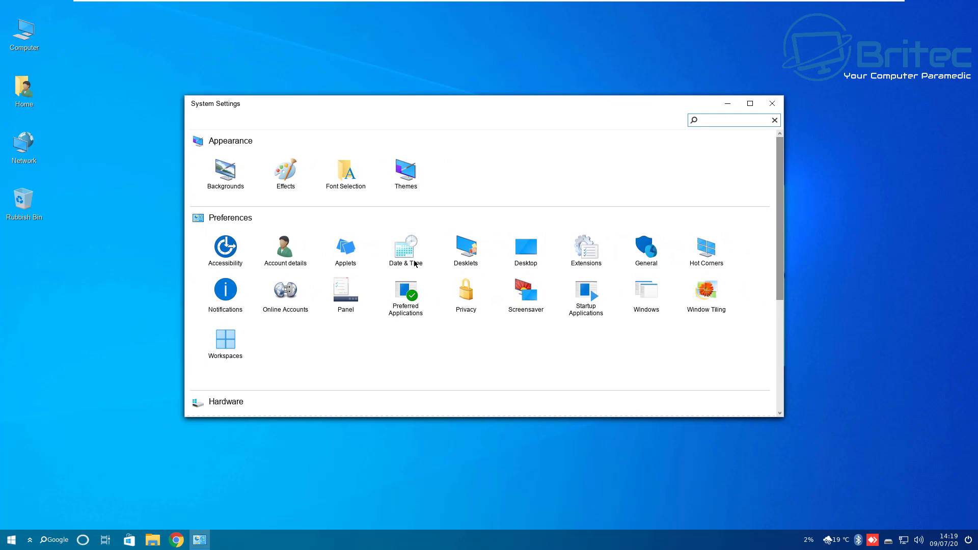
left_click(225, 170)
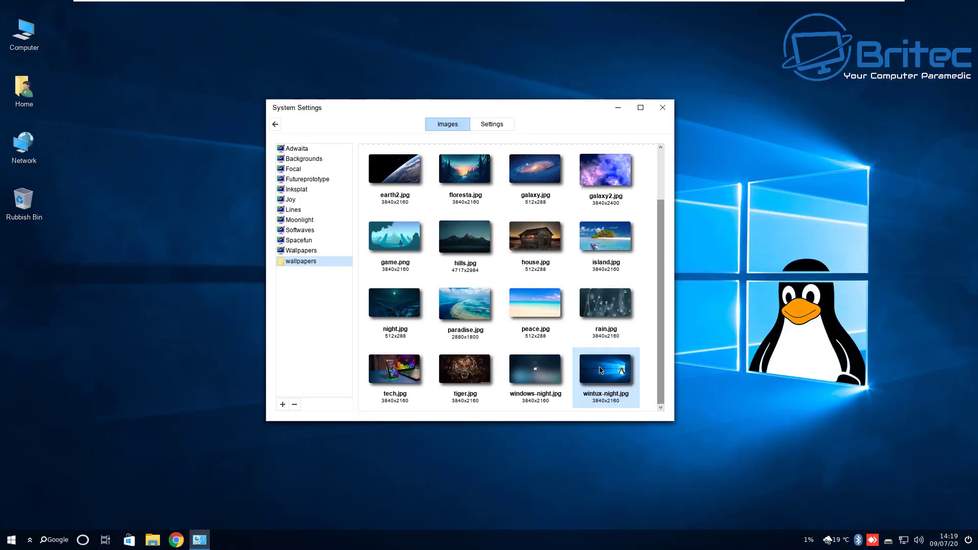
left_click(665, 108)
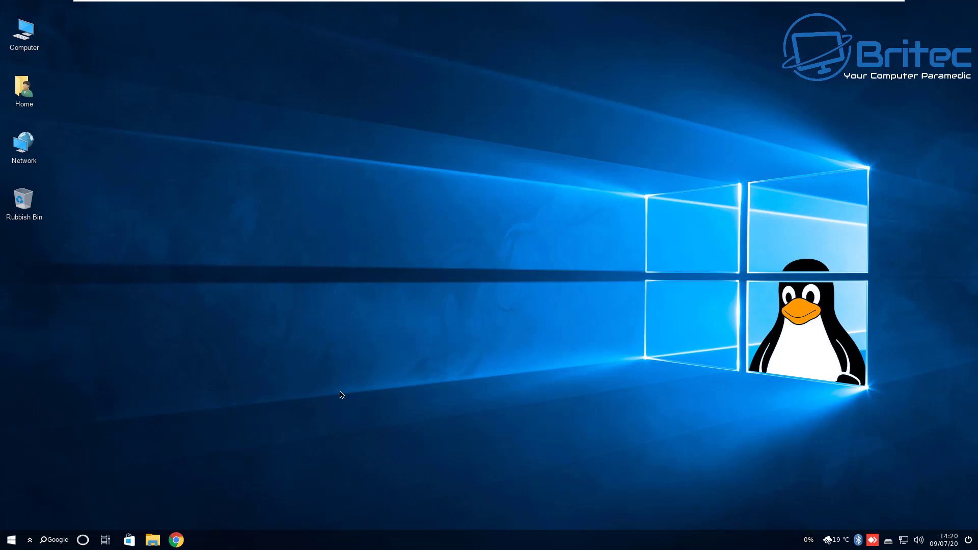
Browse the software store, view RetroArch's Snap Store page, then close the store
left_click(129, 540)
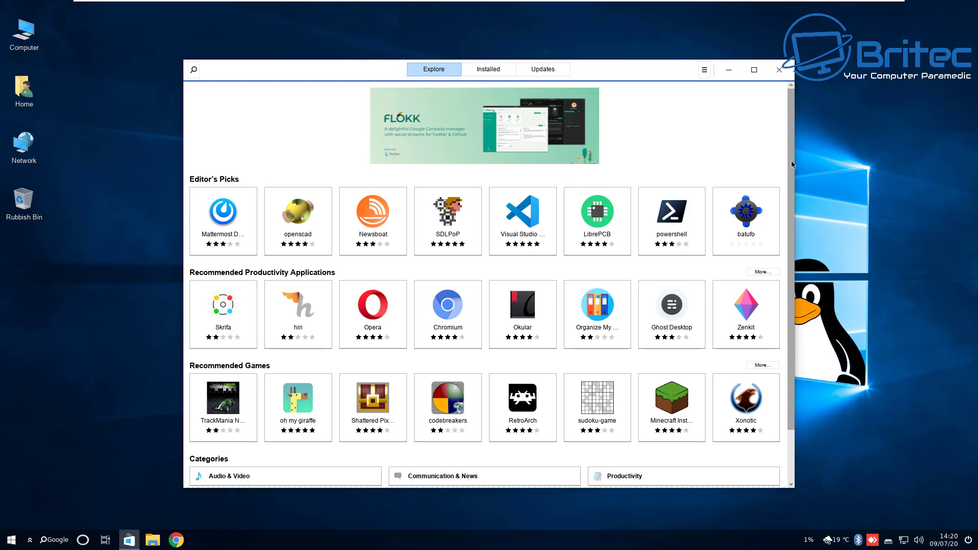
left_click_drag(792, 166, 796, 294)
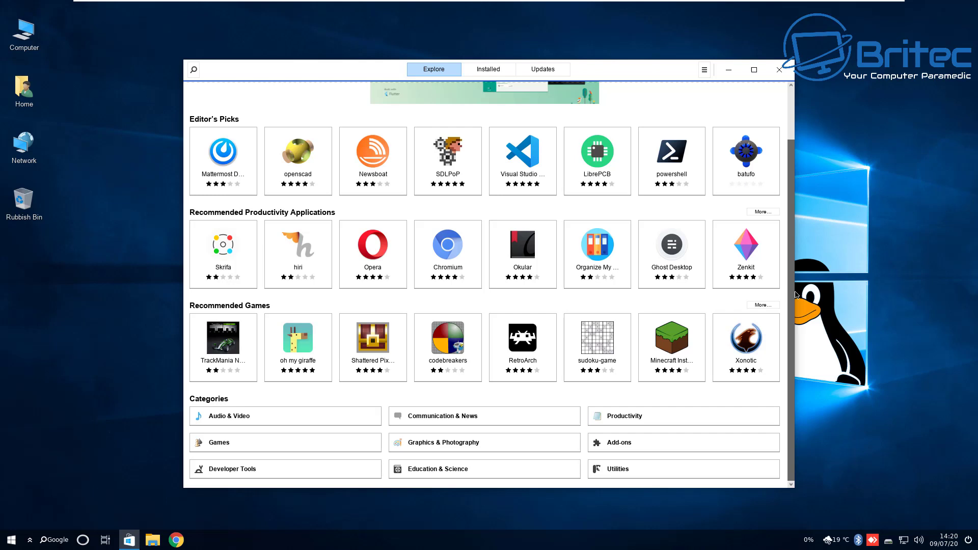
left_click_drag(797, 294, 799, 142)
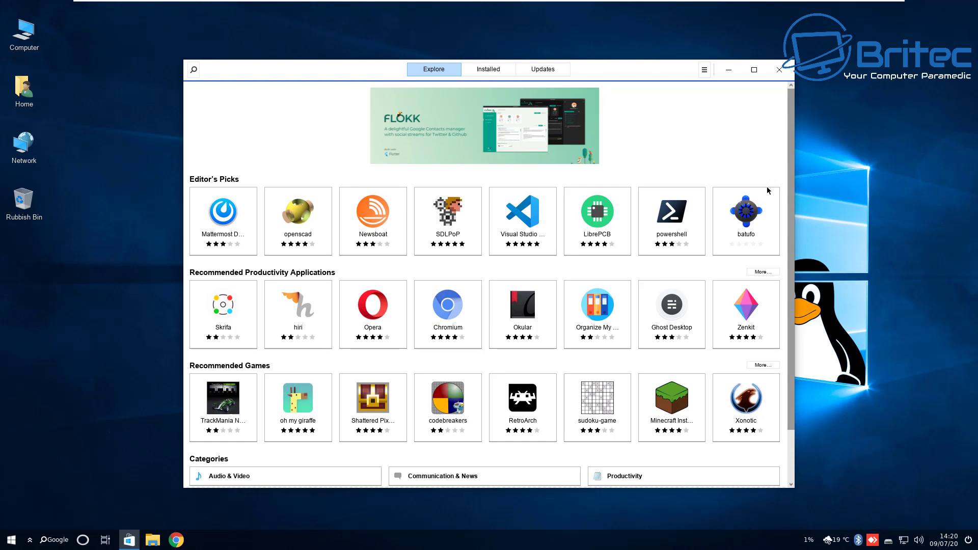
left_click(528, 408)
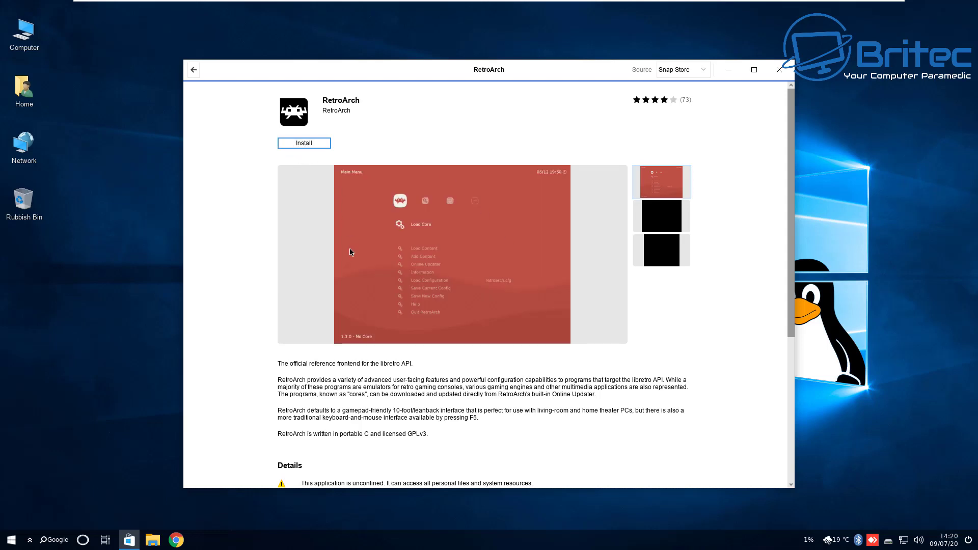
left_click(780, 69)
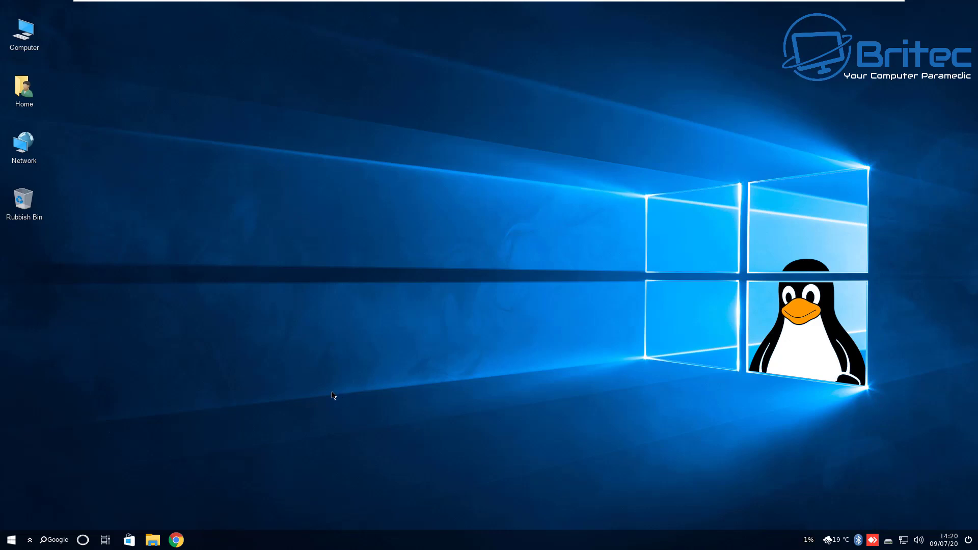
left_click(26, 35)
double_click(26, 34)
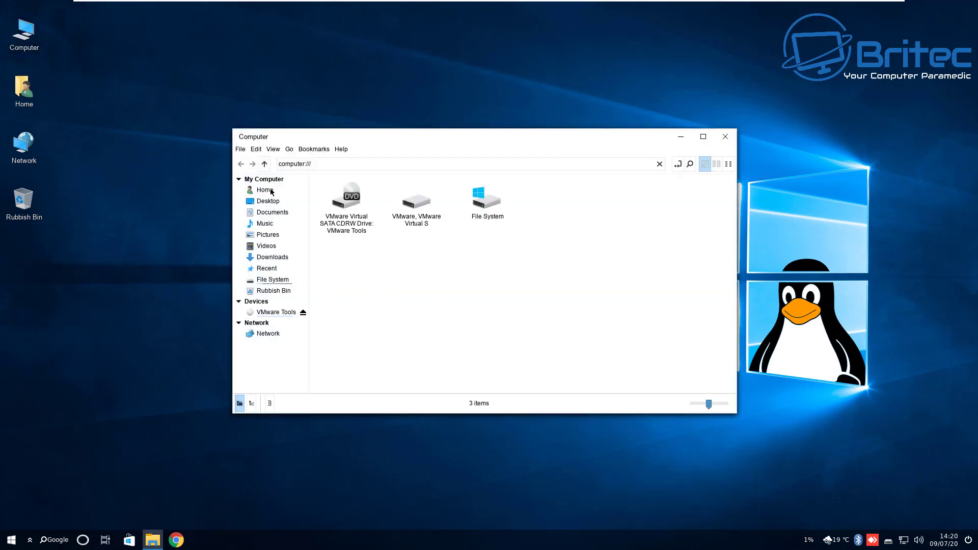
left_click(268, 235)
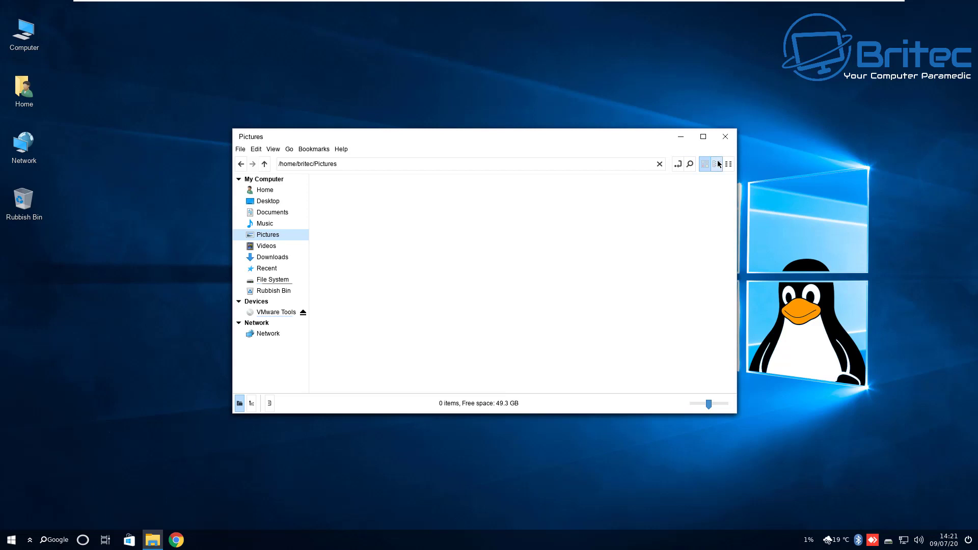
left_click(342, 149)
left_click(357, 187)
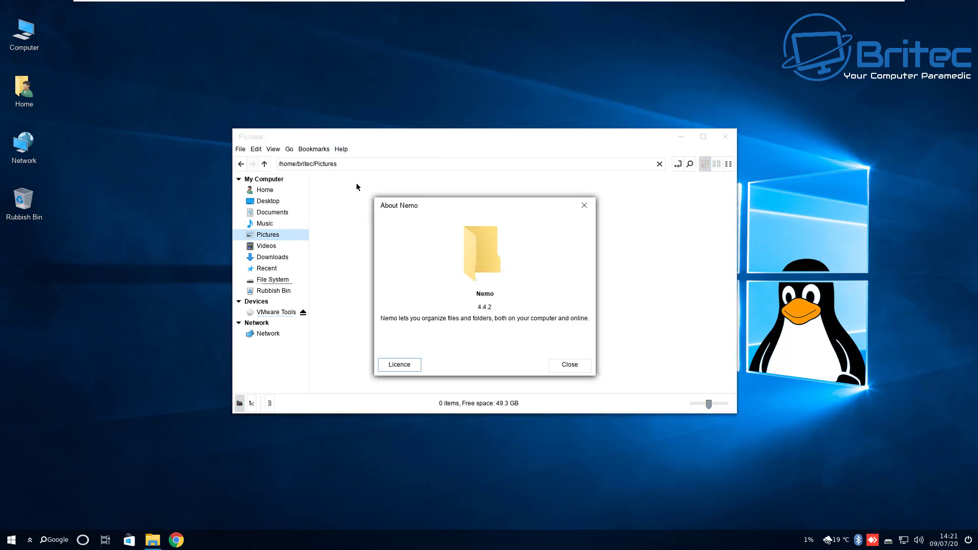
left_click(578, 204)
left_click(726, 136)
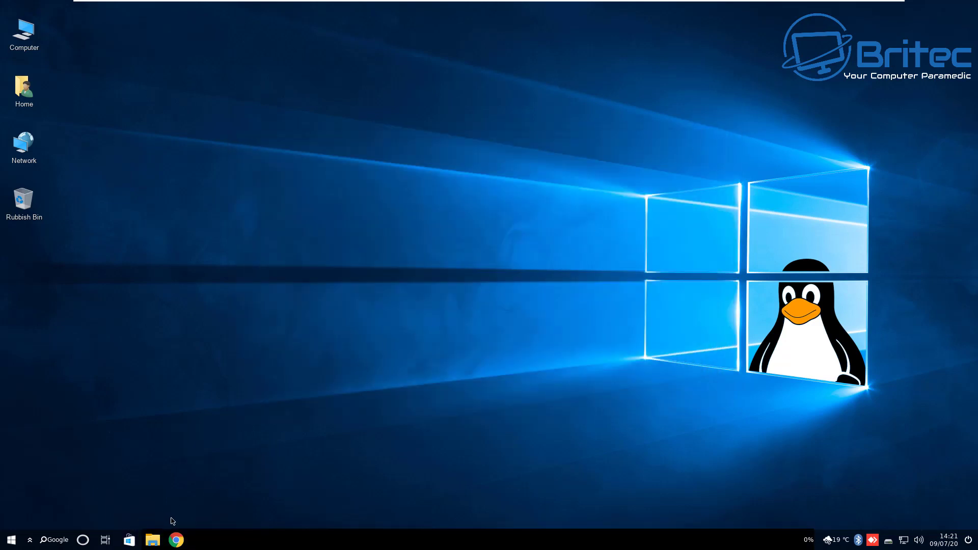
Change the window borders theme from Kimmo-Light to Linuxfx-10-dark, then close System Settings
right_click(484, 540)
left_click(485, 517)
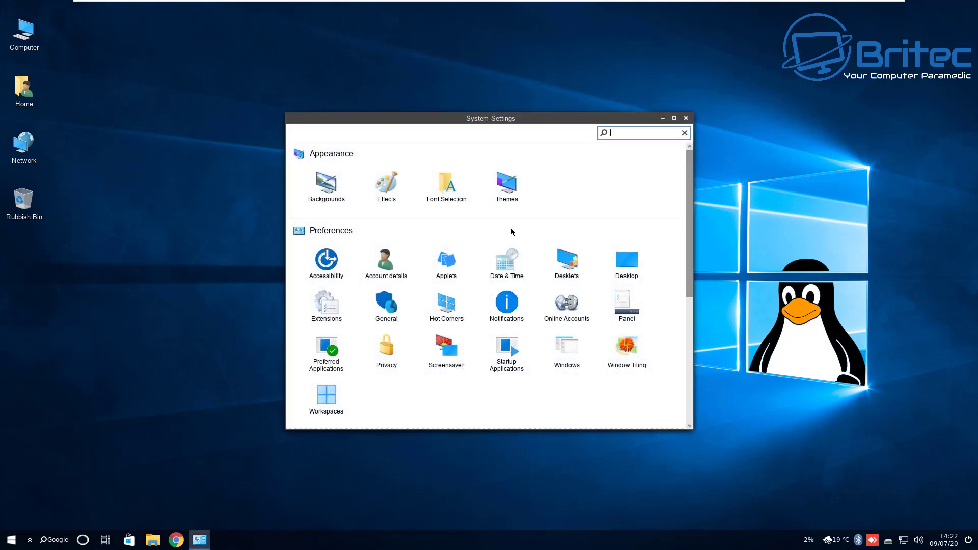
left_click(507, 184)
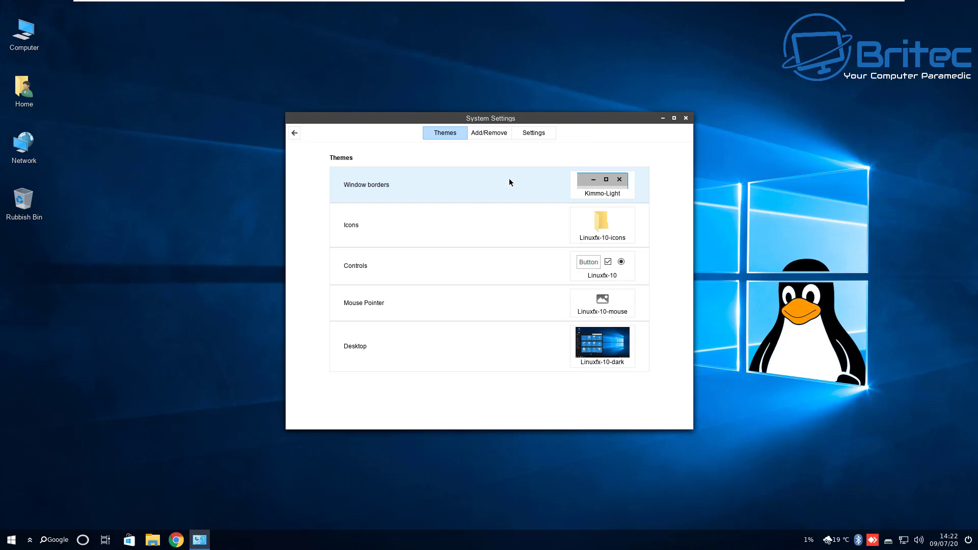
left_click(586, 182)
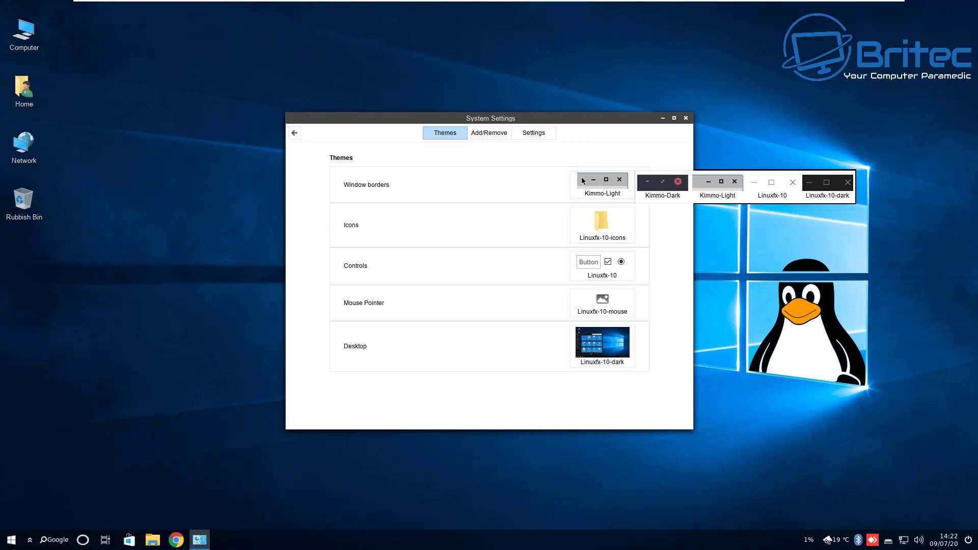
left_click(817, 180)
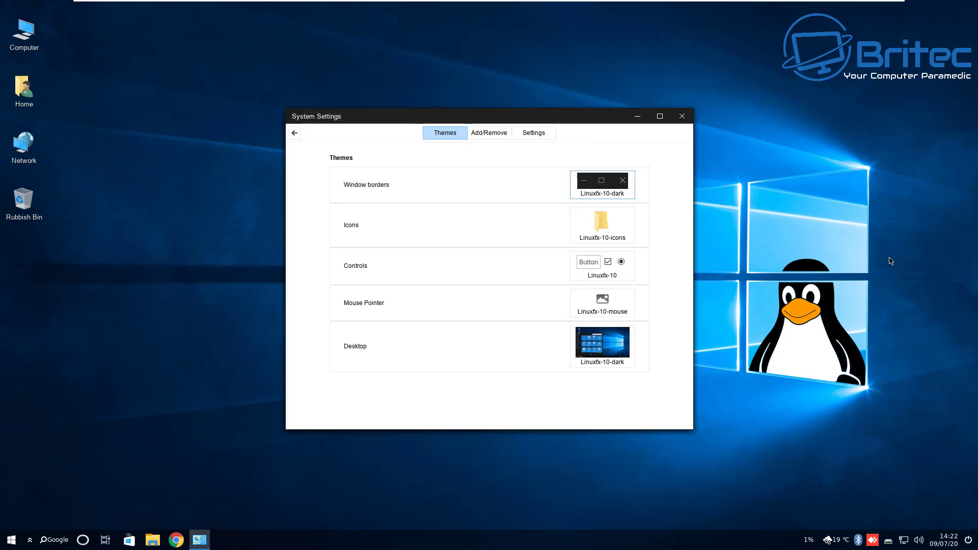
left_click(683, 117)
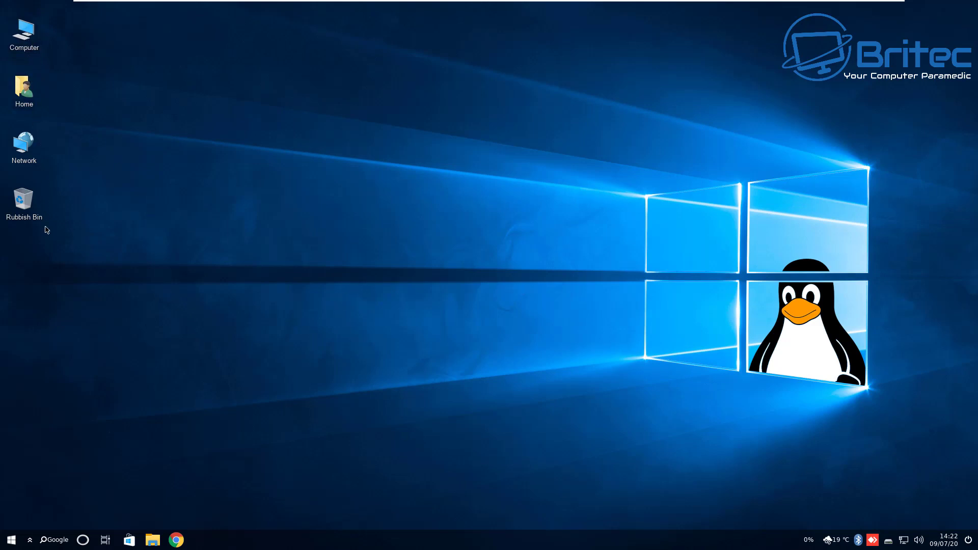
left_click(29, 544)
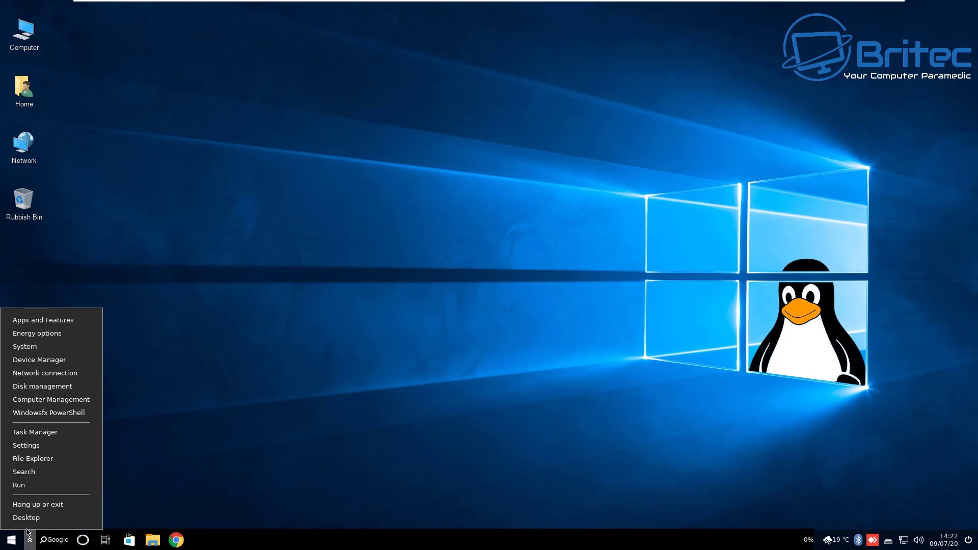
left_click(19, 485)
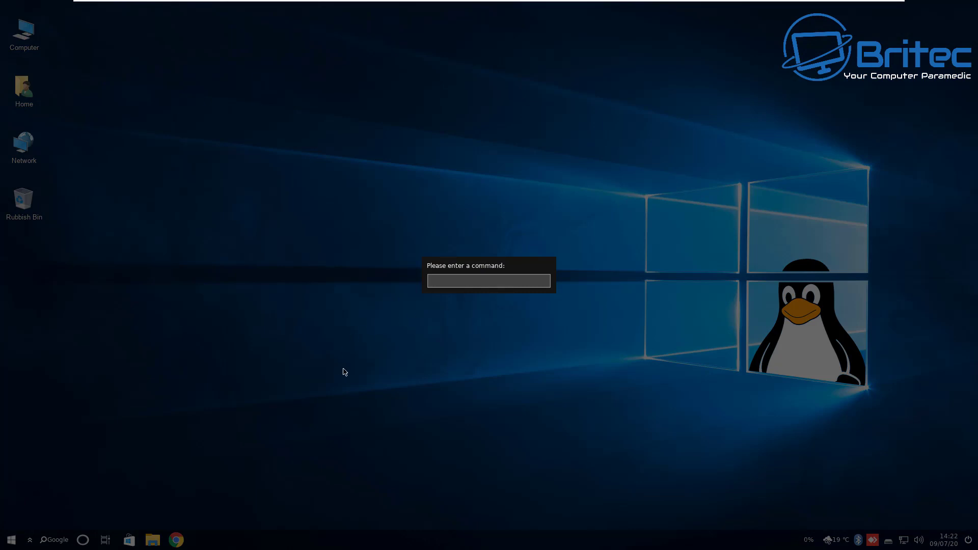
left_click(446, 283)
key("Escape")
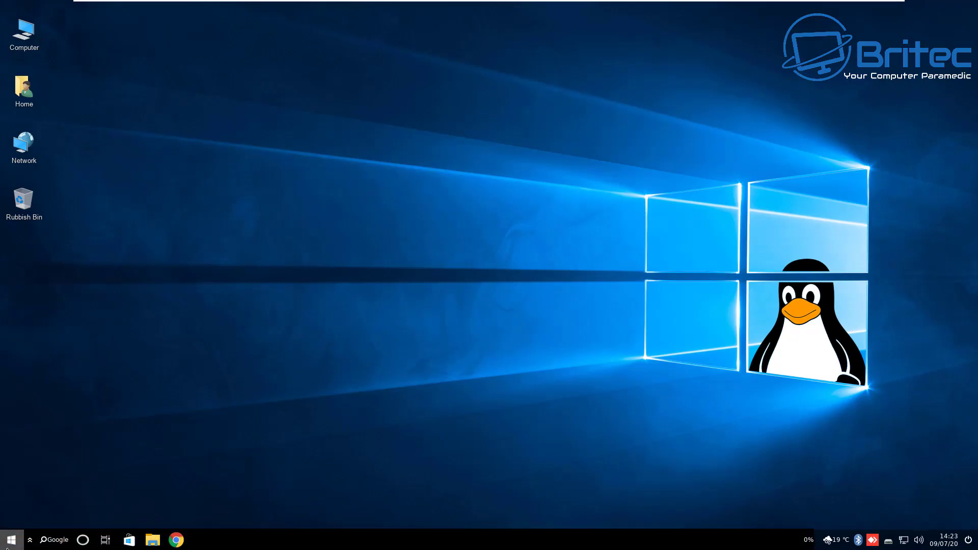
left_click(31, 541)
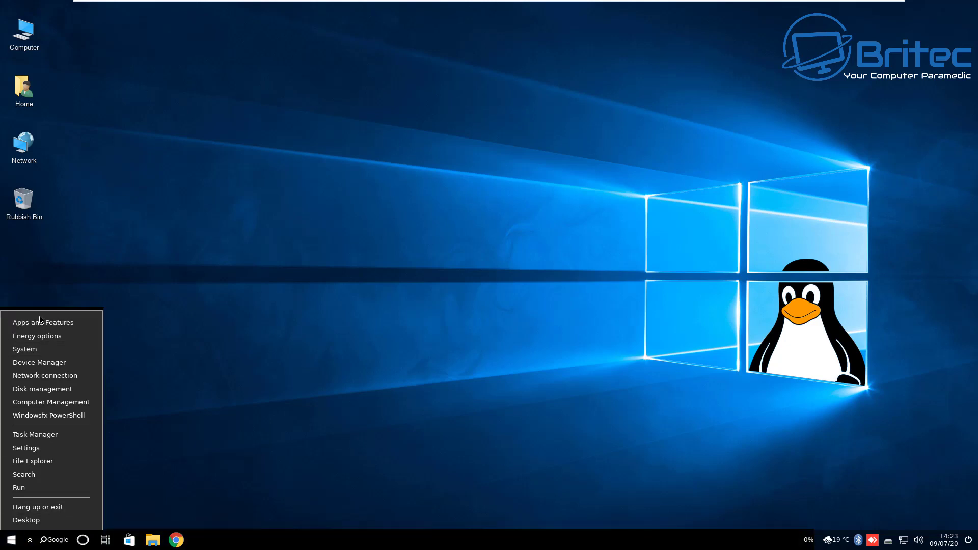
left_click(178, 326)
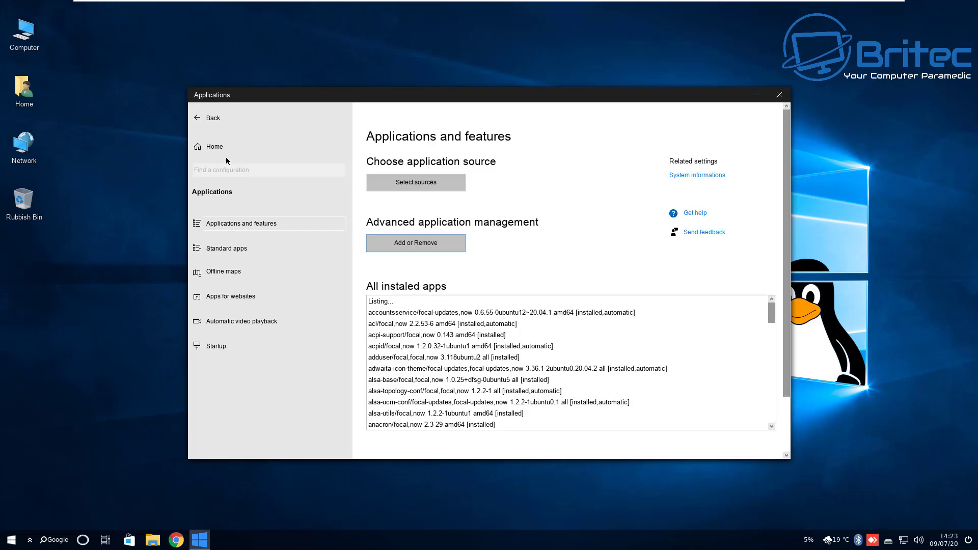
left_click(782, 94)
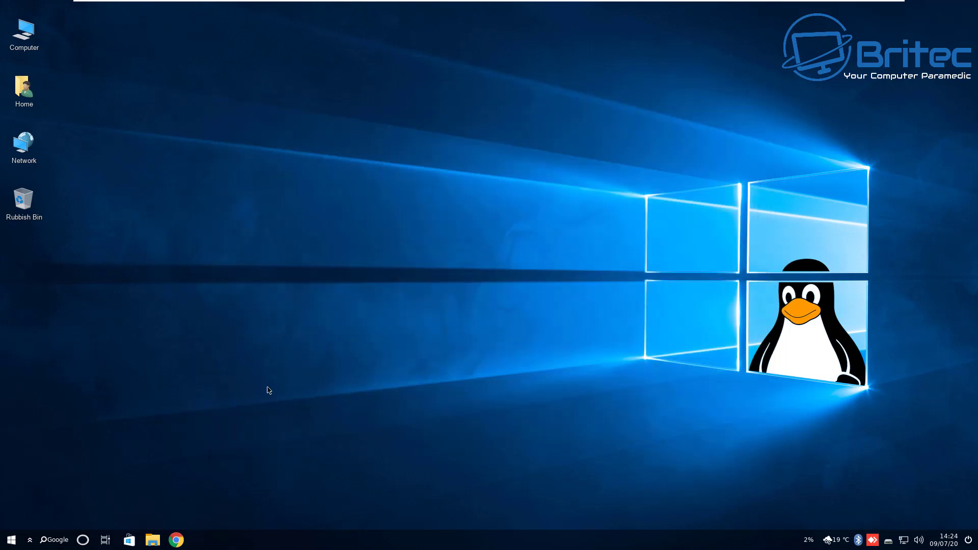
Launch and close Windowsfx PowerShell from the ^ menu, then open the System About page
left_click(28, 541)
left_click(119, 422)
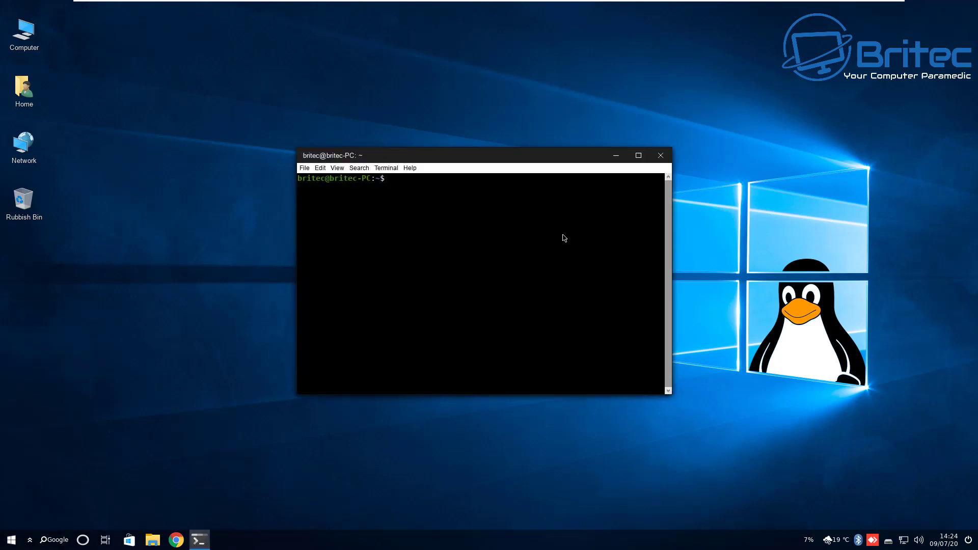
left_click(661, 155)
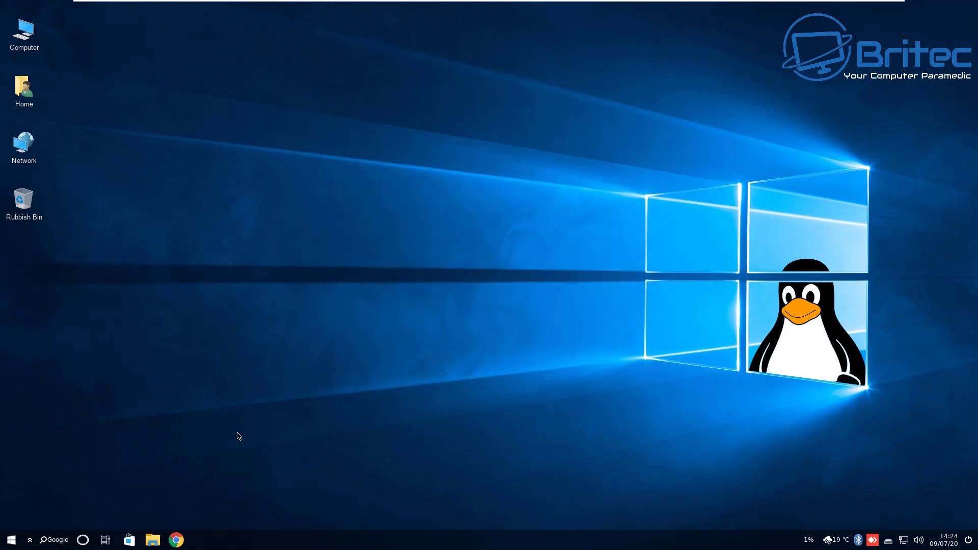
left_click(29, 543)
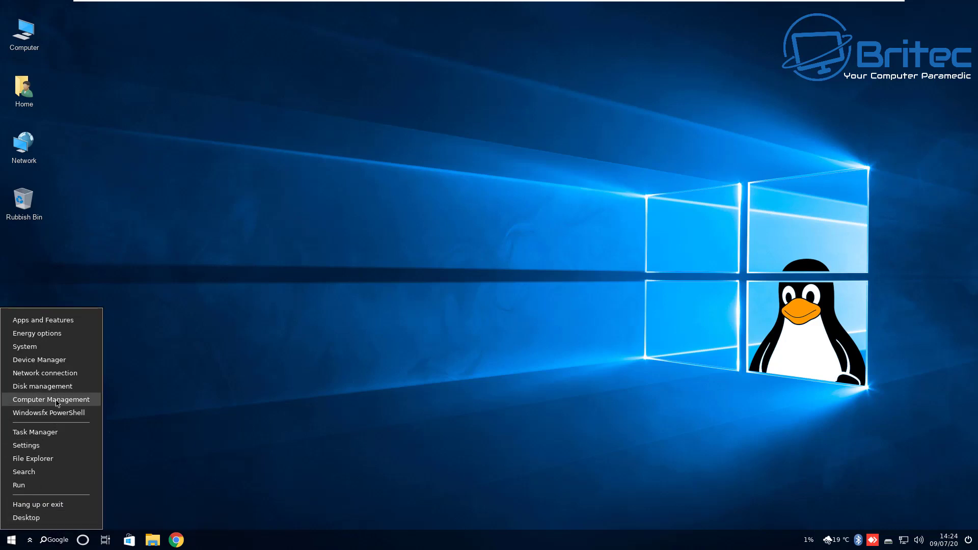
left_click(28, 346)
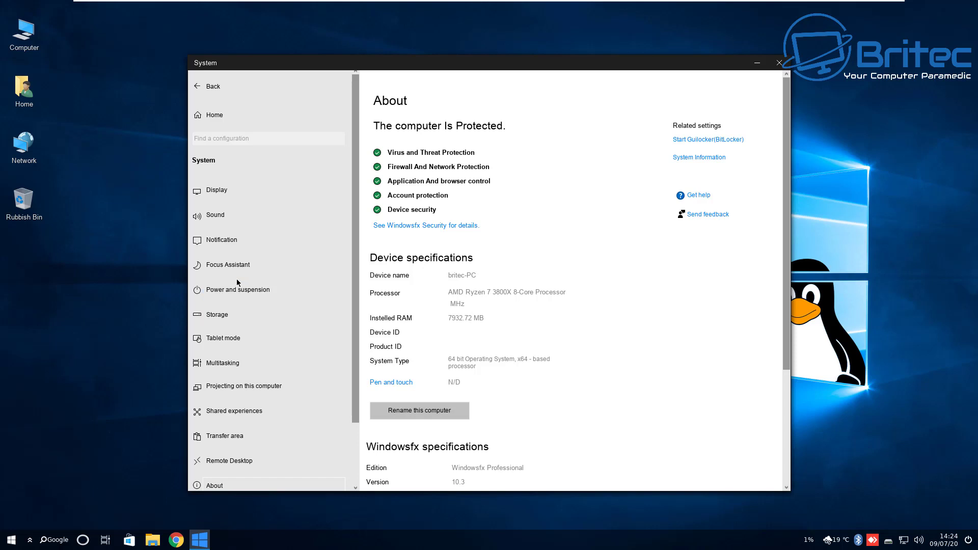
scroll(238, 289, "down", 3)
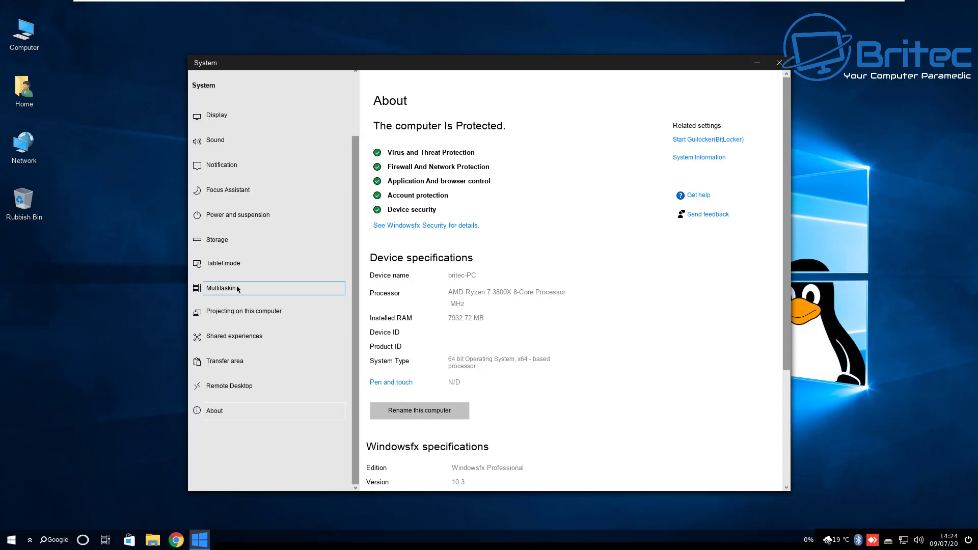
scroll(238, 288, "up", 3)
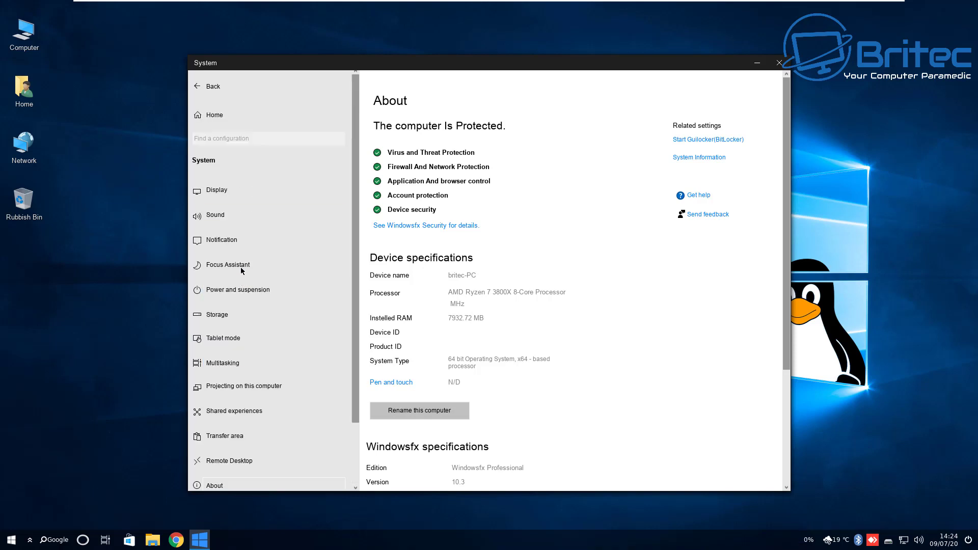
left_click(231, 215)
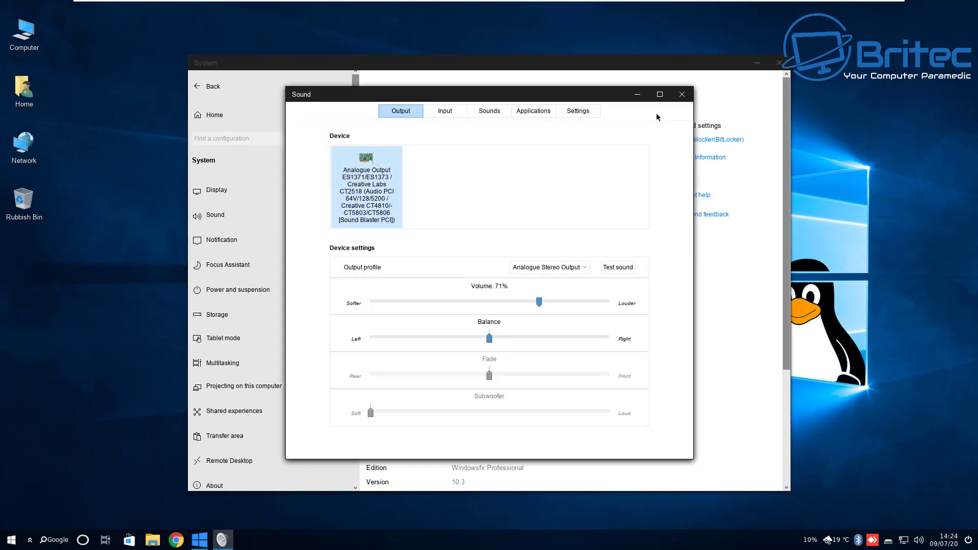
left_click(681, 95)
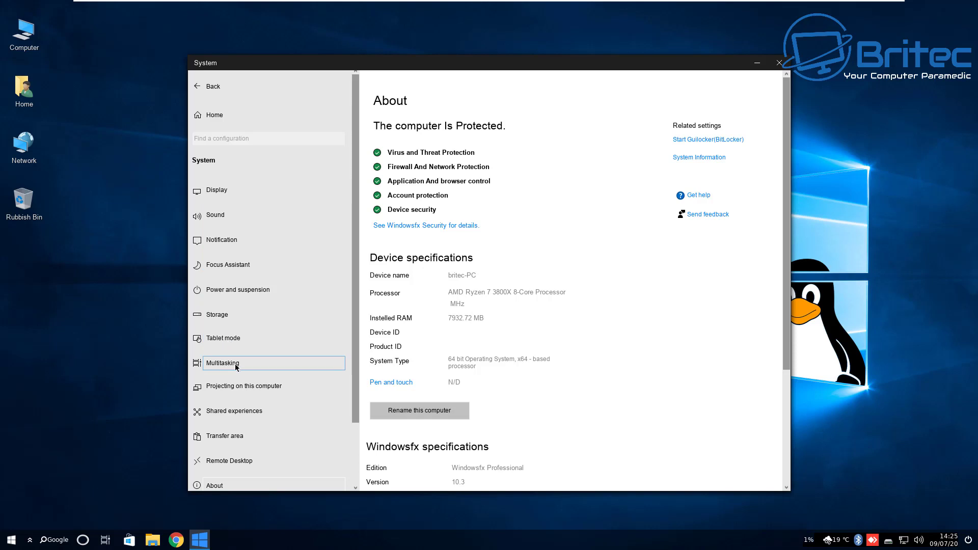
scroll(231, 361, "down", 1)
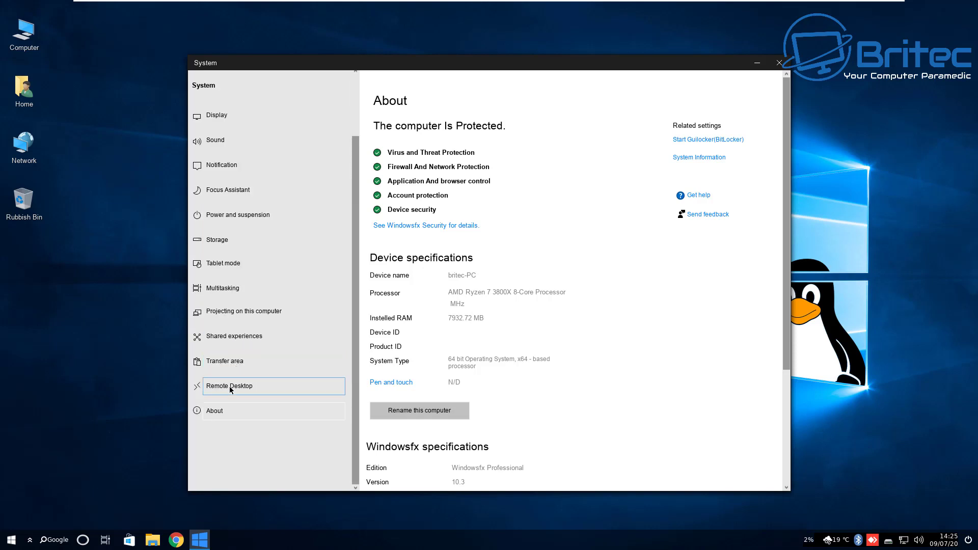
Look over the remote desktop tools and storage tool, declining the disc tool warning
left_click(230, 386)
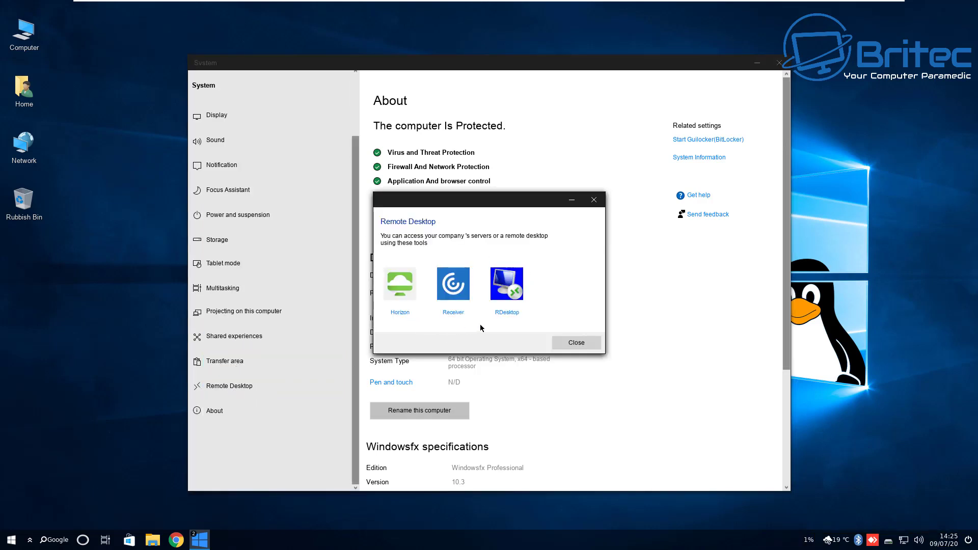
left_click(595, 201)
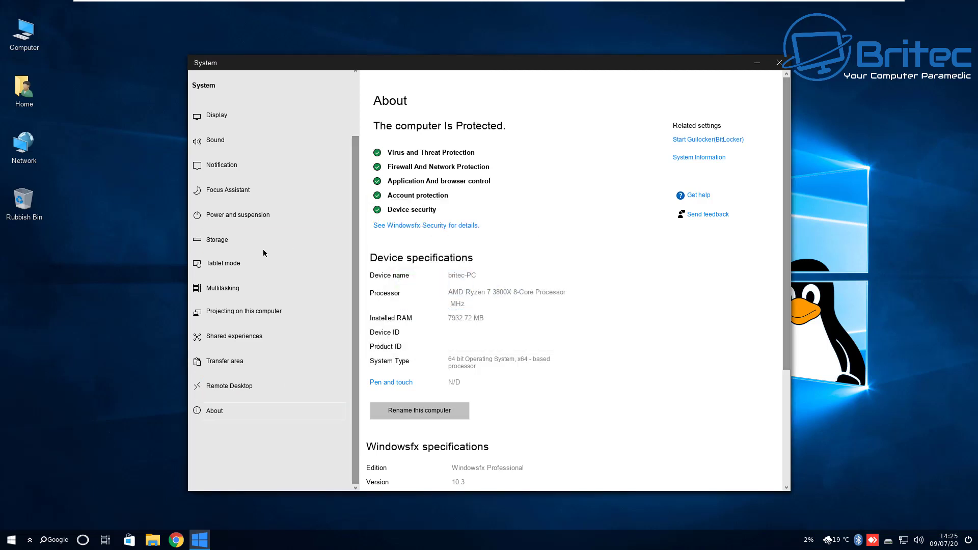
left_click(233, 246)
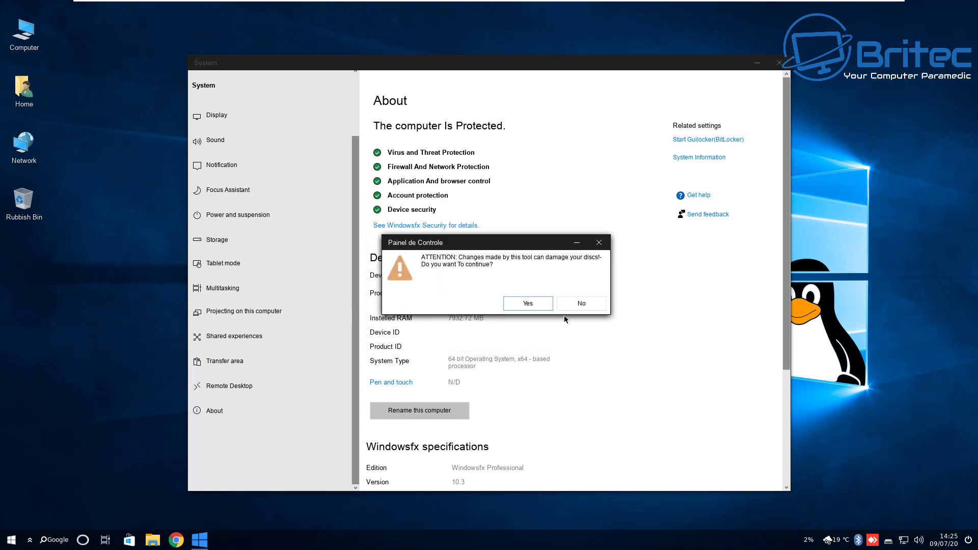
left_click(587, 303)
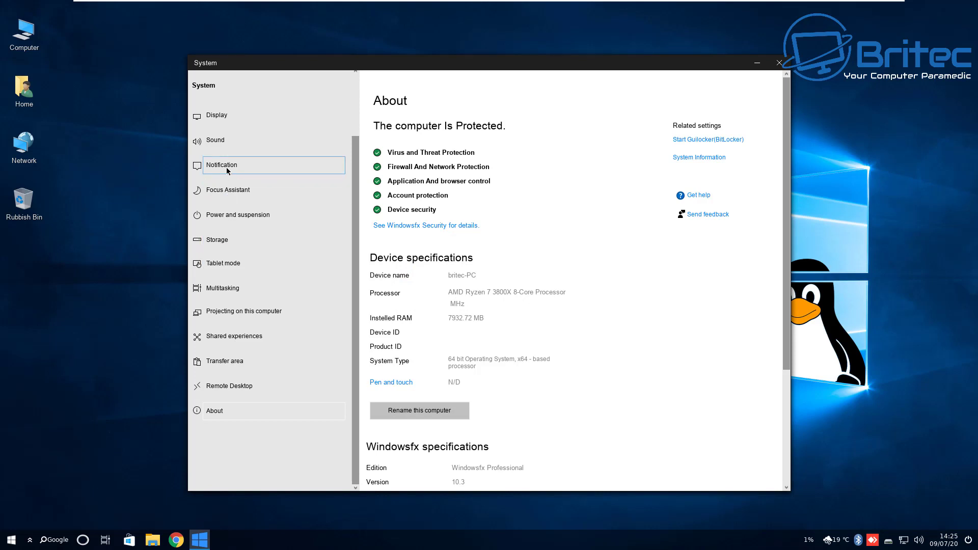
View the Sound output settings, then close both the Sound and System windows
left_click(223, 141)
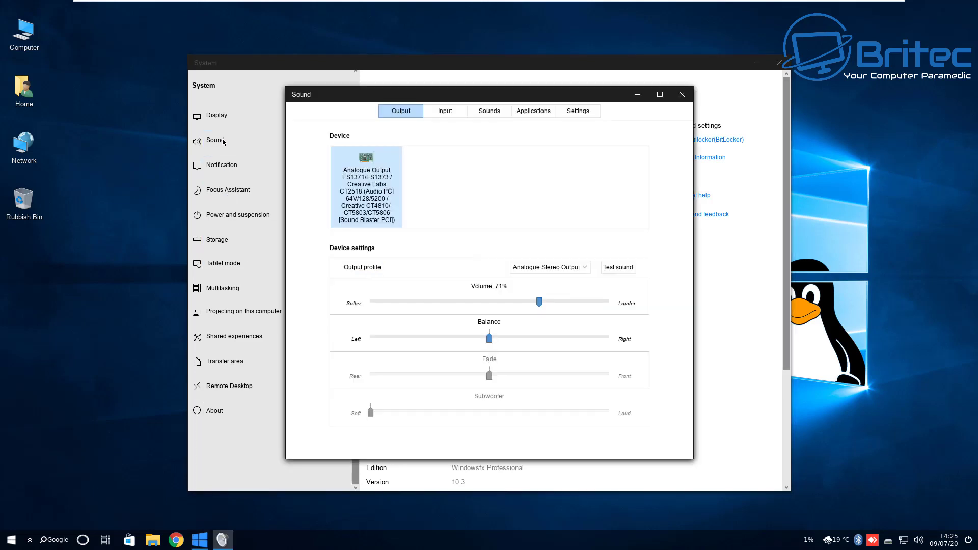
left_click(682, 95)
left_click(779, 63)
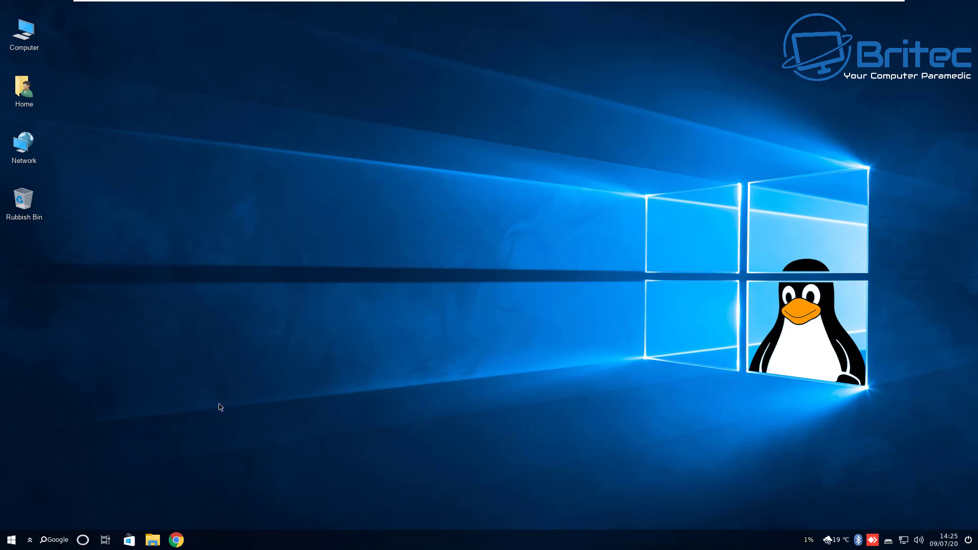
Preview the four workspaces in task view, leave with Escape, and open the assistant panel
left_click(107, 541)
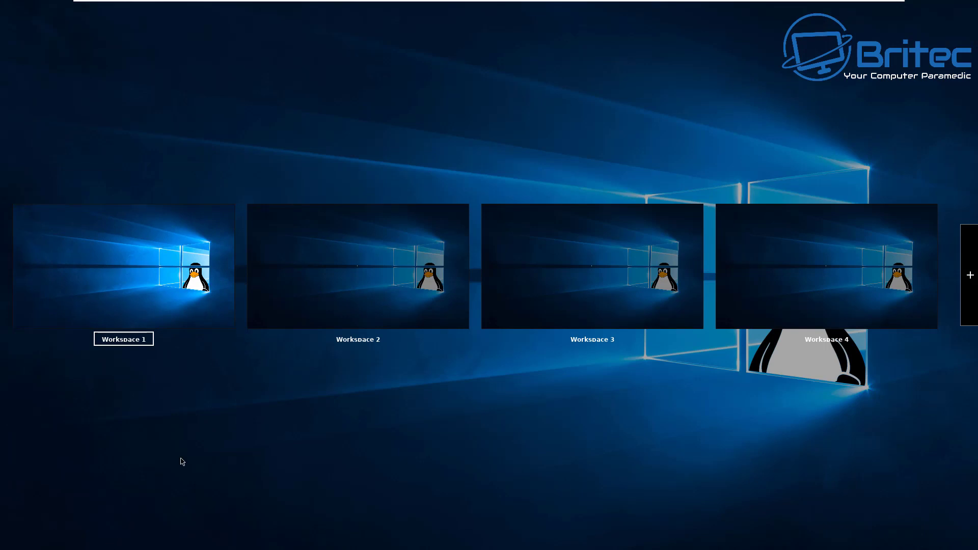
key("Escape")
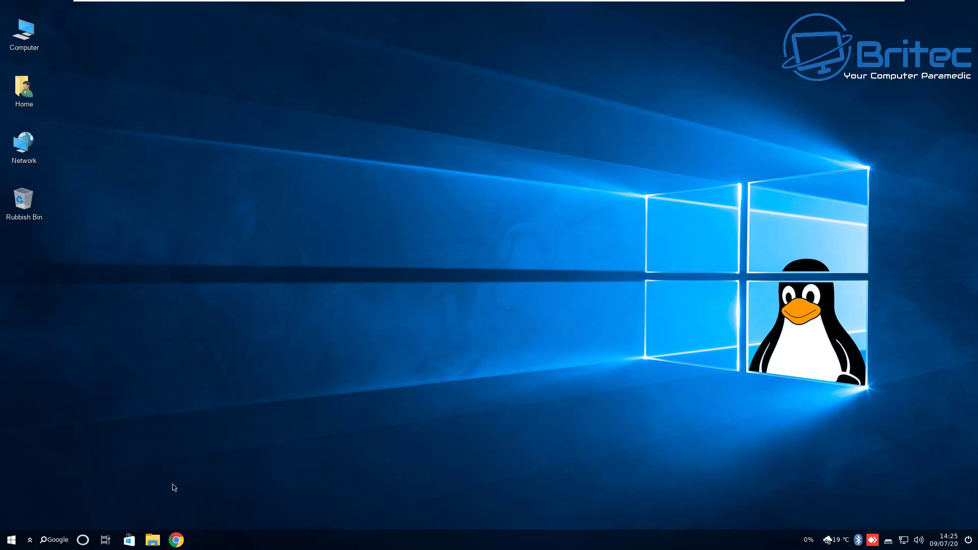
left_click(83, 540)
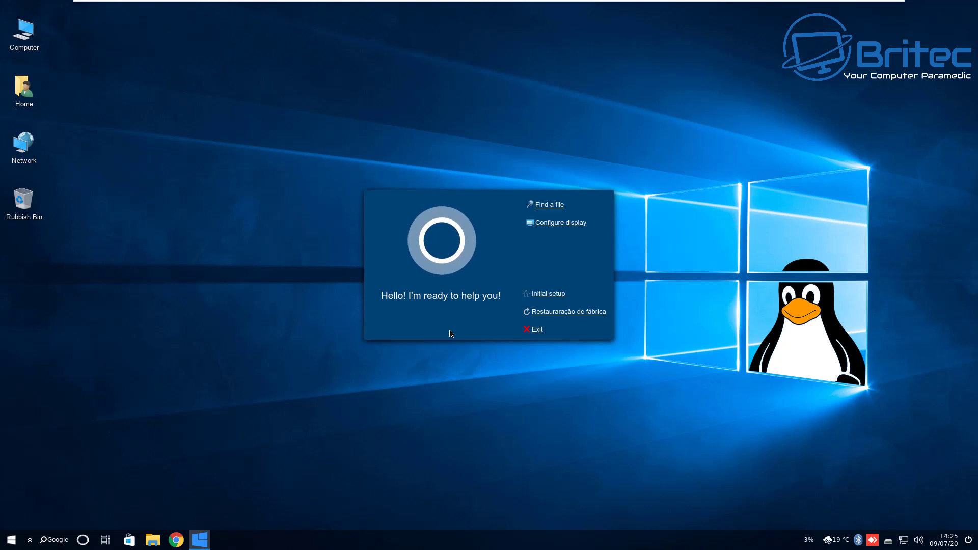
Exit the assistant and launch Htop from Start > Administration to view running processes
left_click(537, 330)
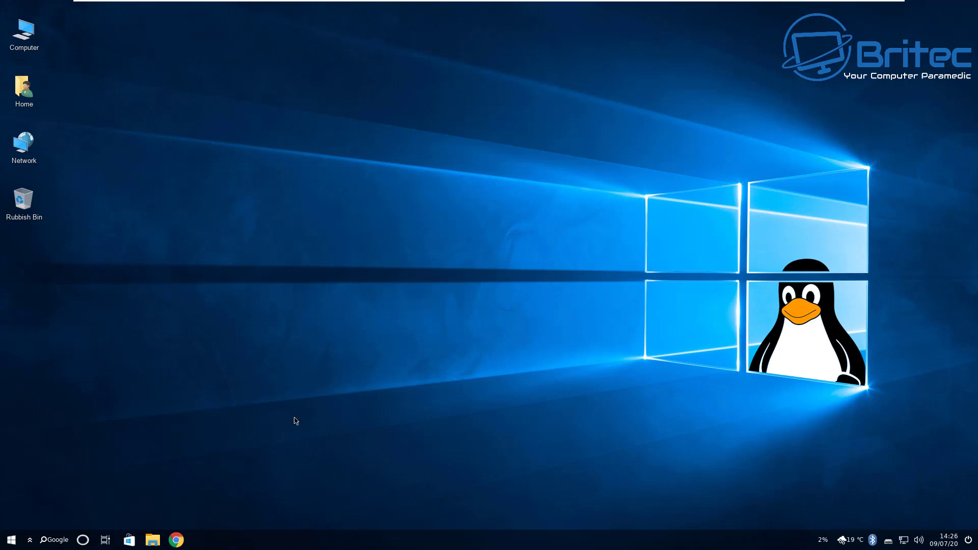
left_click(5, 536)
left_click(72, 493)
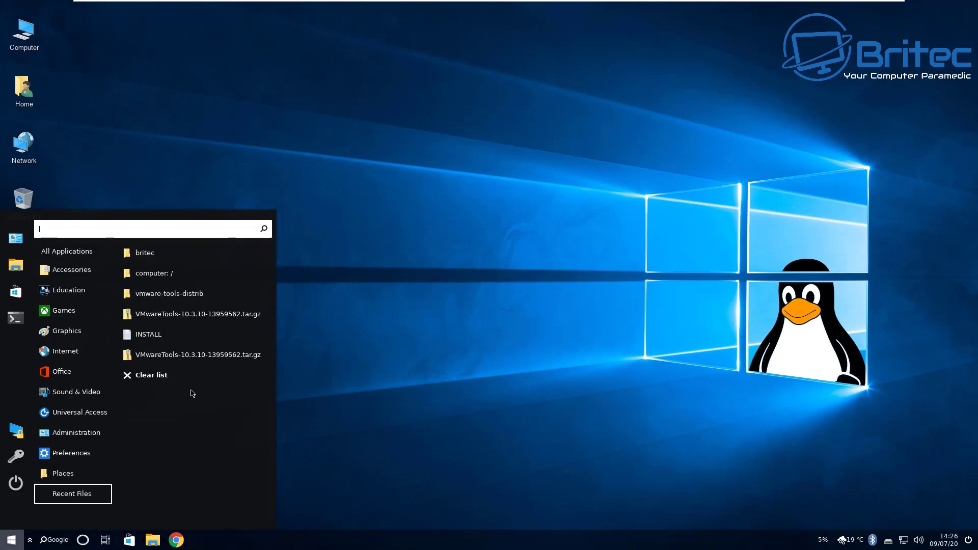
mouse_move(71, 455)
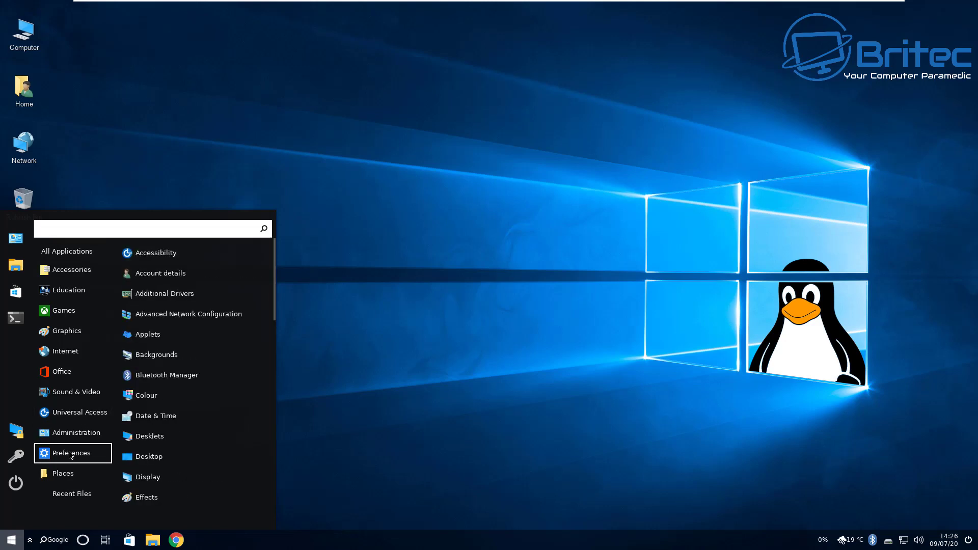
mouse_move(80, 430)
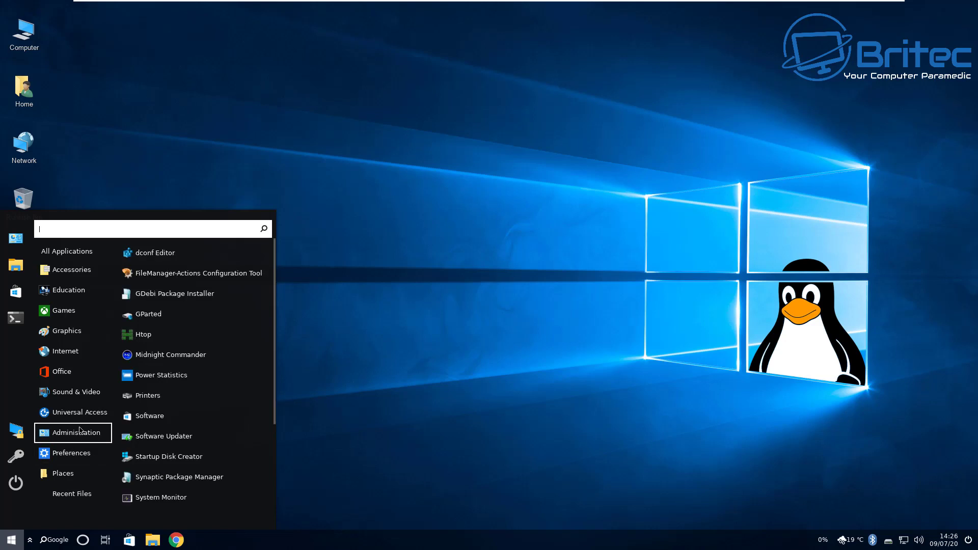
left_click(147, 335)
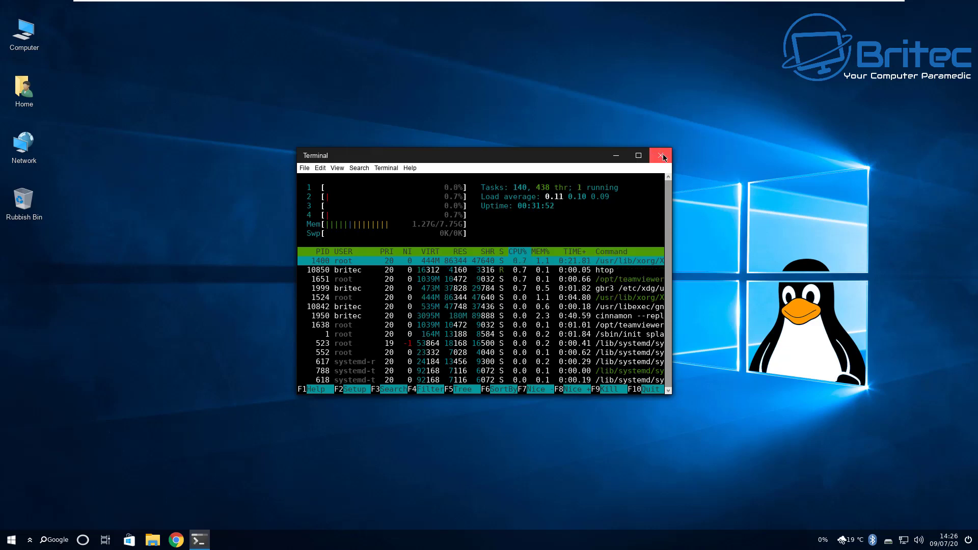
left_click(662, 155)
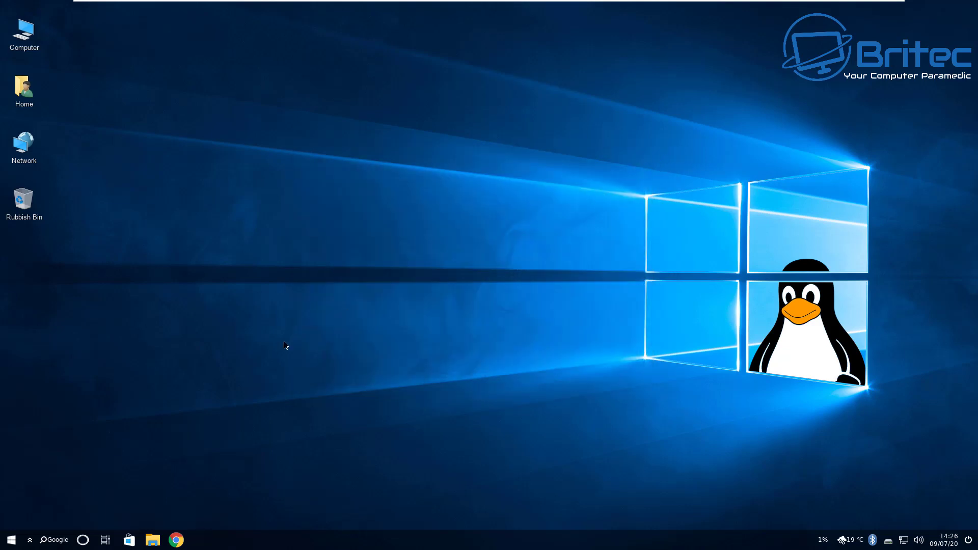
left_click(6, 545)
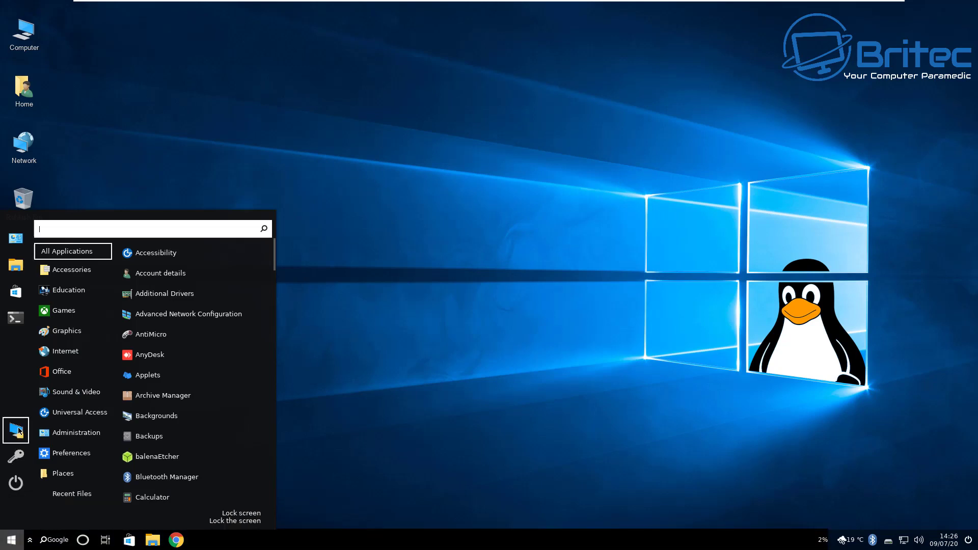
mouse_move(77, 432)
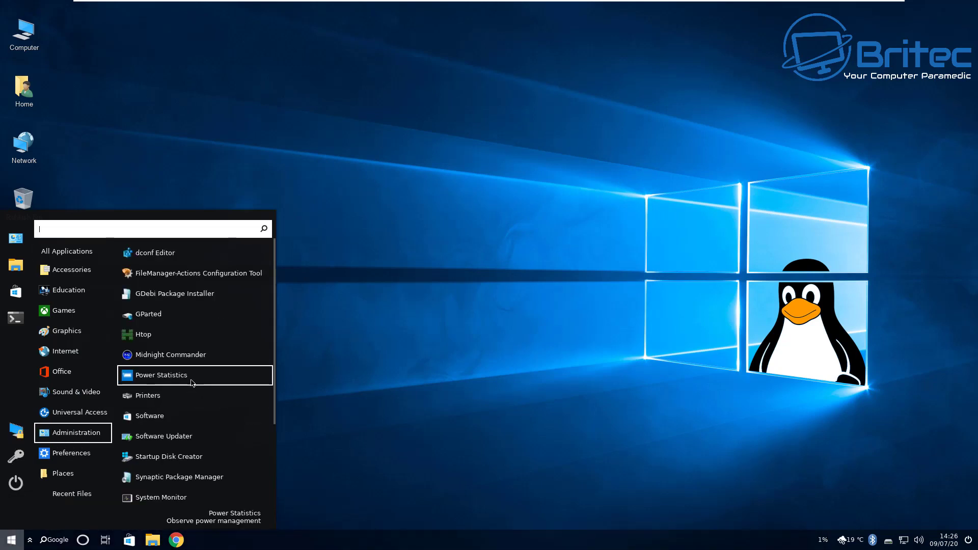
mouse_move(77, 333)
left_click(180, 294)
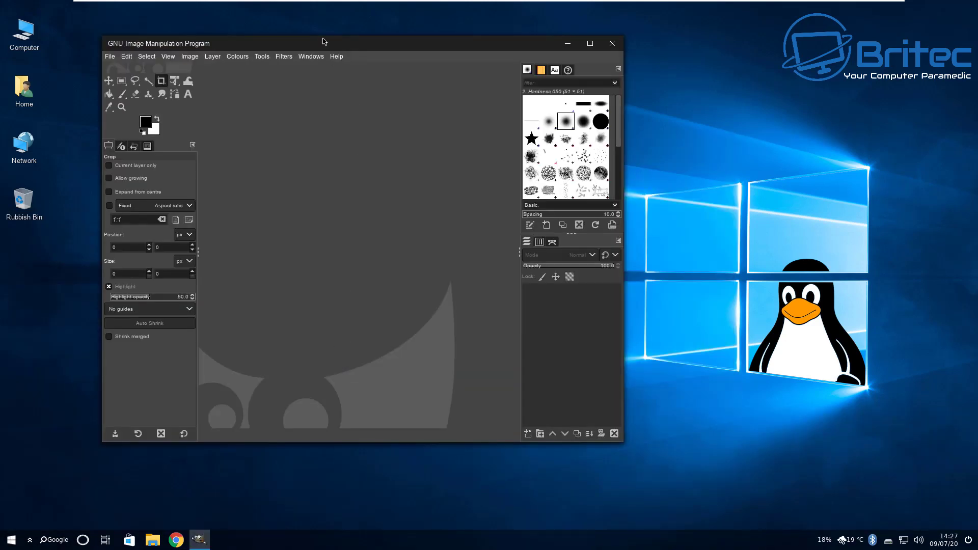
left_click_drag(327, 44, 453, 59)
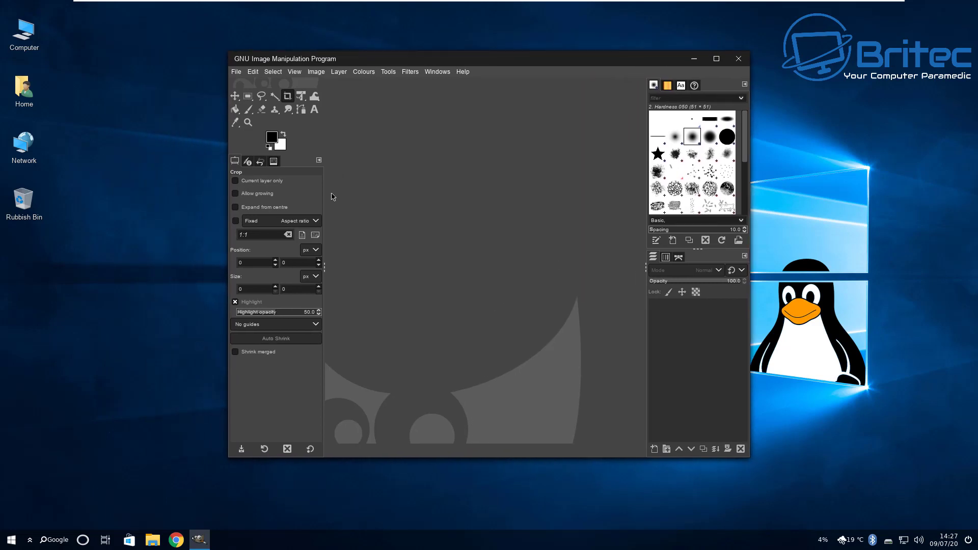
left_click(739, 61)
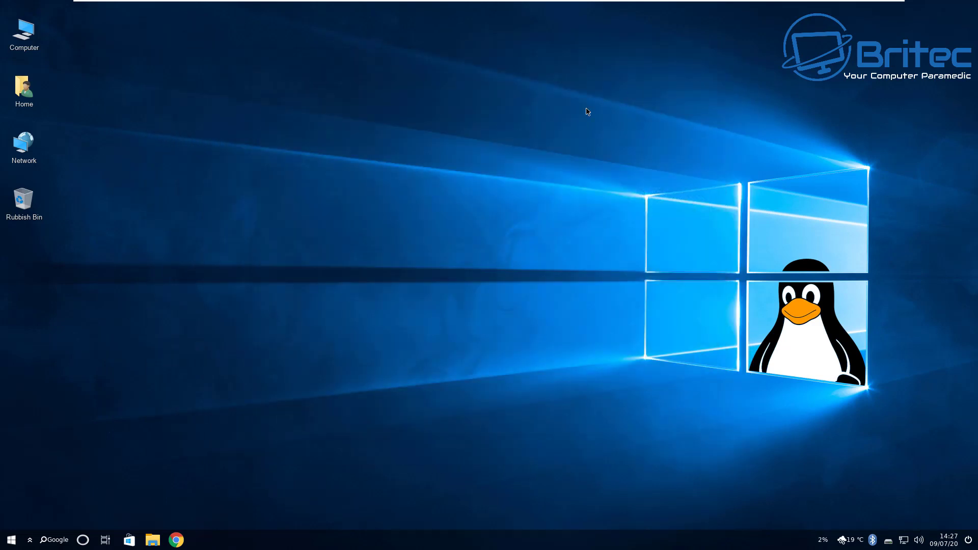
right_click(11, 540)
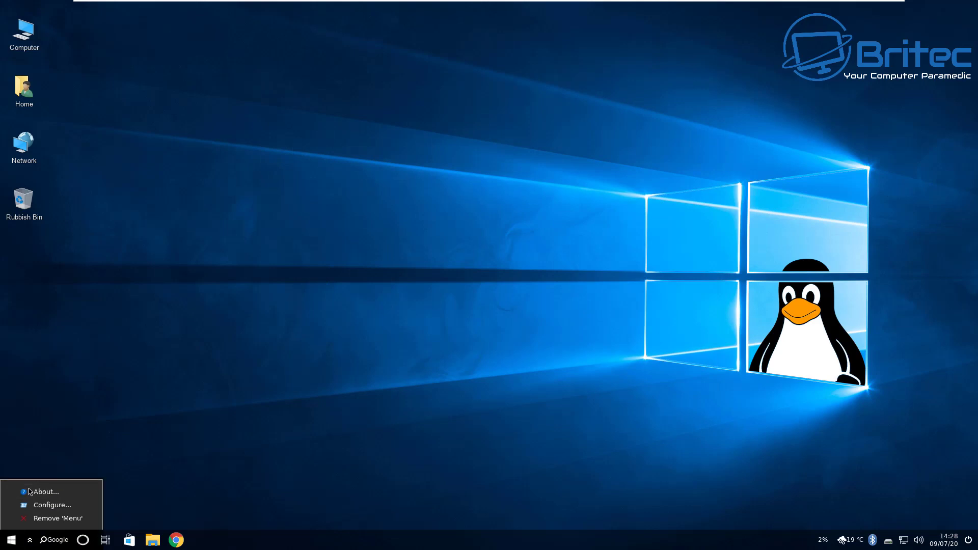
left_click(46, 491)
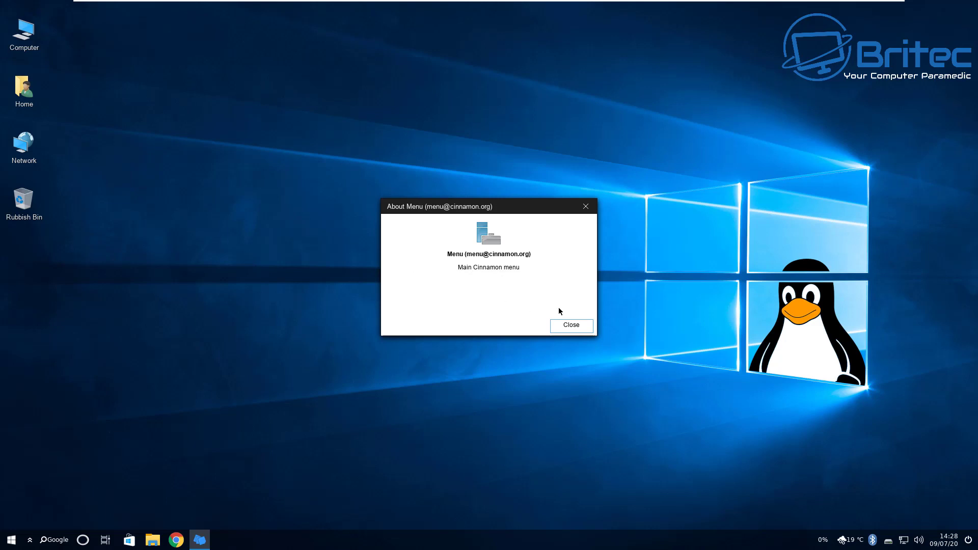
left_click(574, 327)
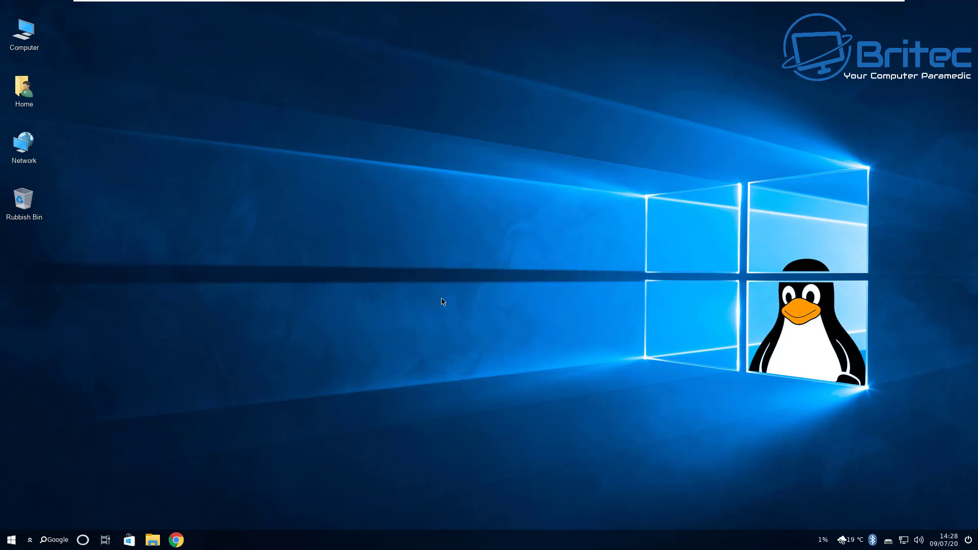
left_click(28, 147)
double_click(28, 148)
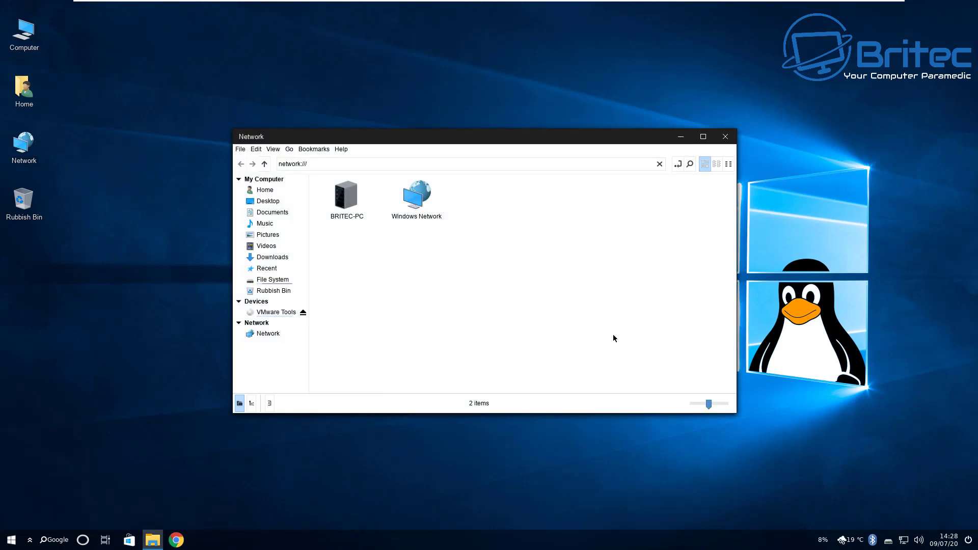
left_click(727, 137)
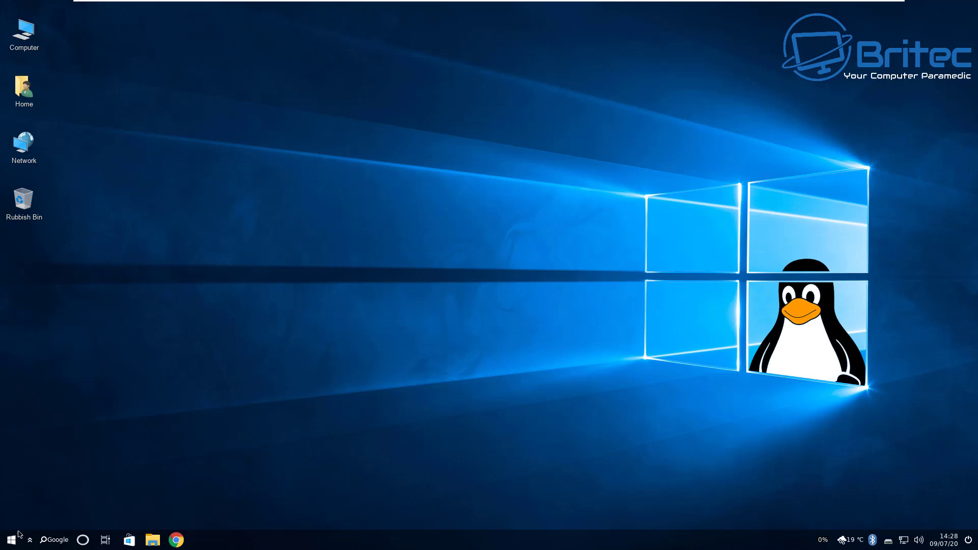
Open the Shutting down dialog from Start's power button and choose Restart
left_click(8, 544)
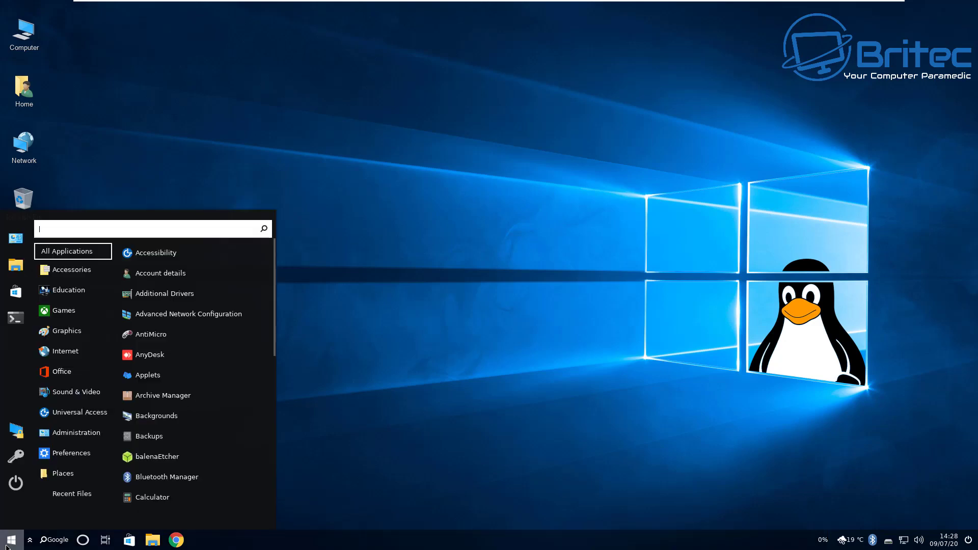
left_click(15, 483)
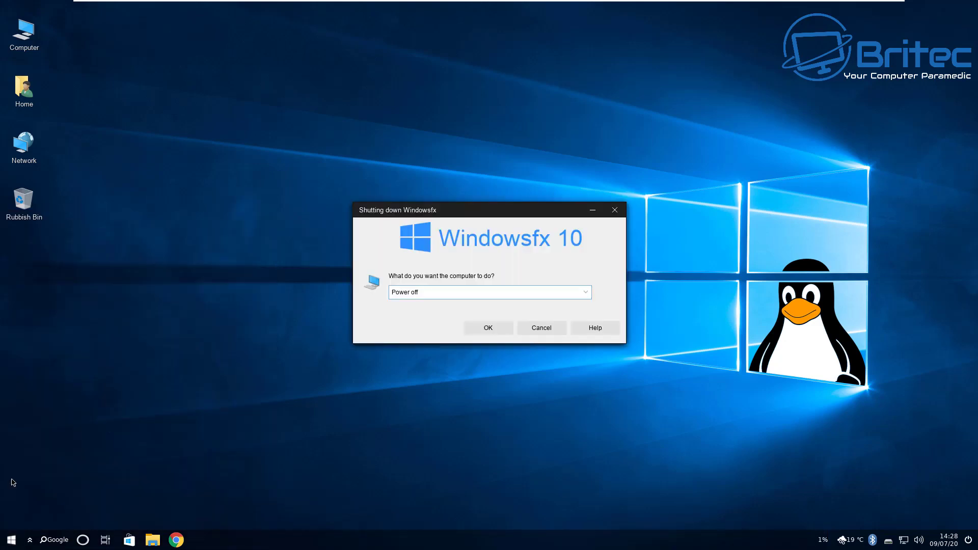
scroll(587, 294, "up", 1)
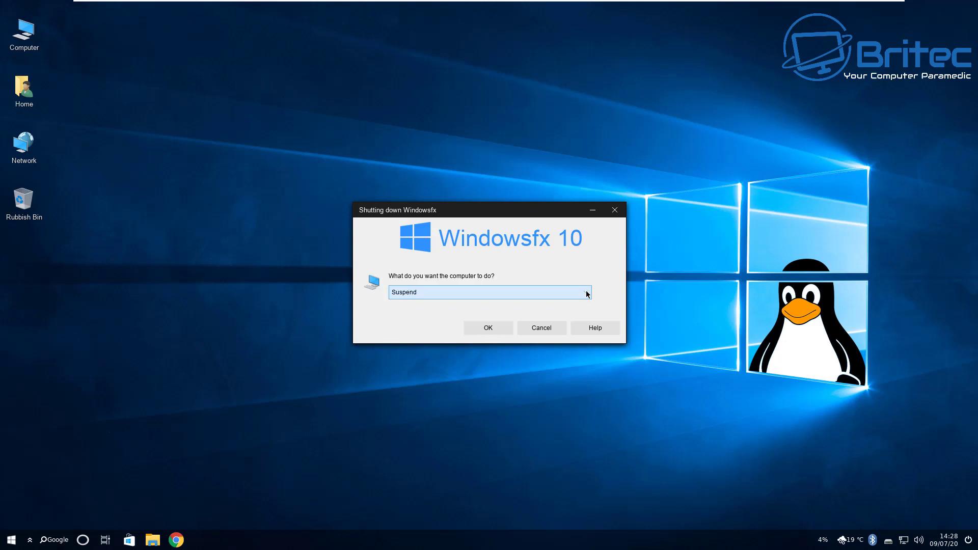
left_click(586, 294)
left_click(515, 316)
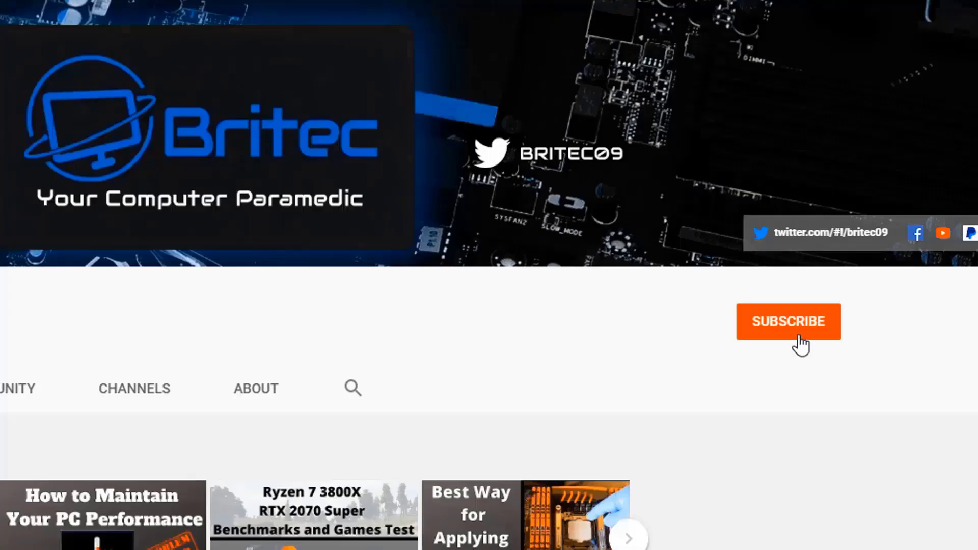
Subscribe to the YouTube channel and set its notification bell to All
left_click(798, 336)
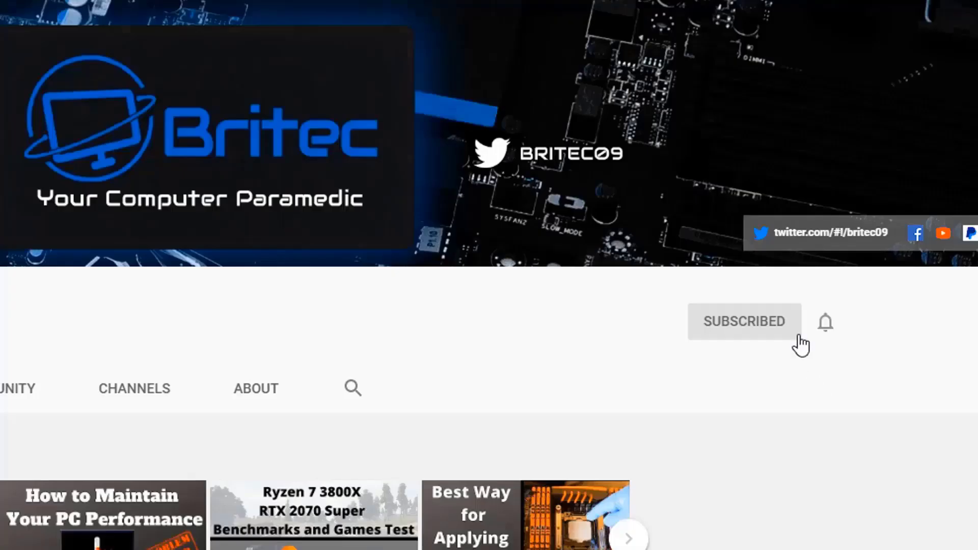
left_click(828, 329)
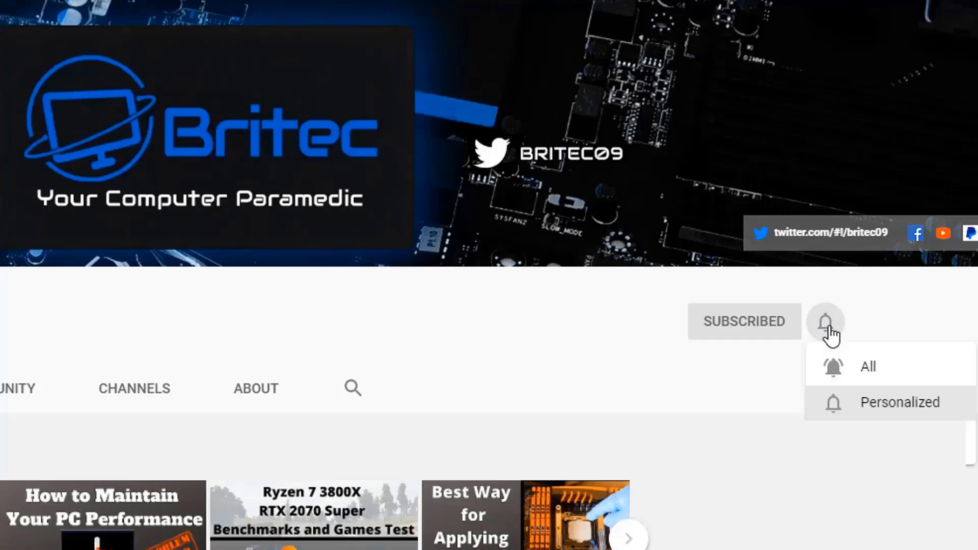
left_click(851, 371)
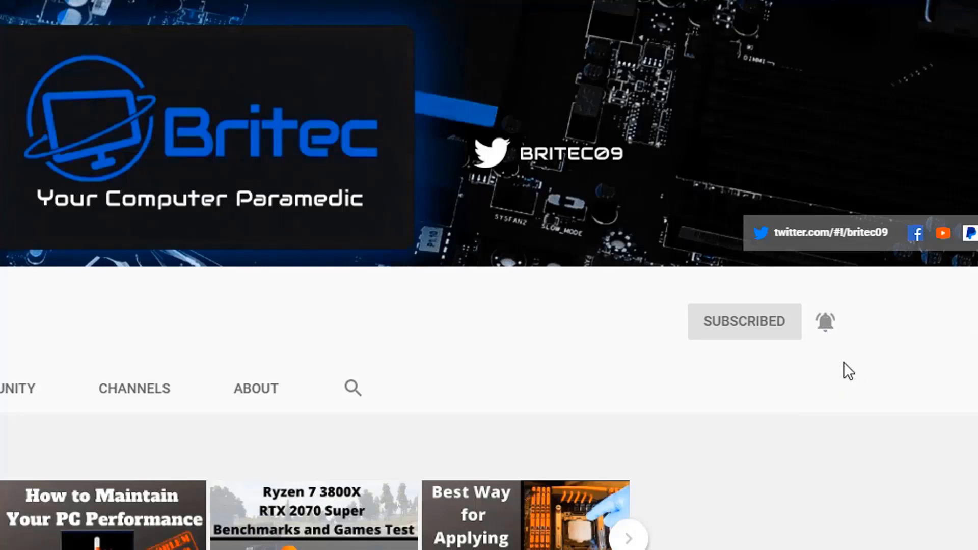